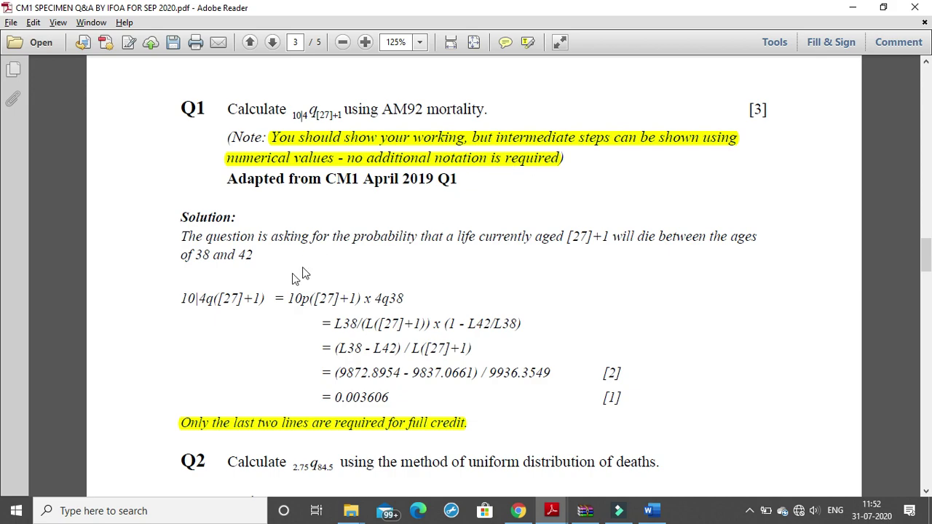
Examine the Q1 worked solution, comparing the notation lines with the final two numerical lines required for full credit
left_click(176, 298)
left_click_drag(224, 302, 402, 300)
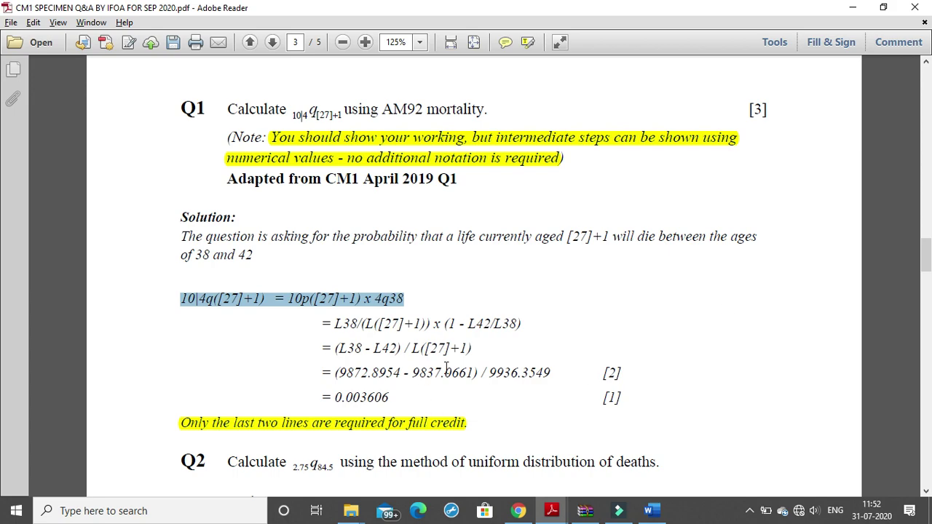
left_click(474, 354)
left_click_drag(484, 351, 324, 320)
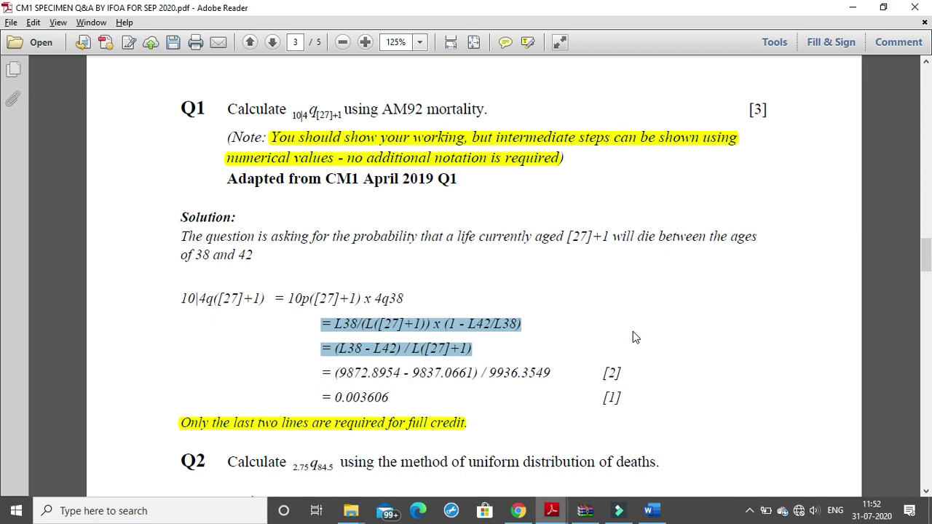
left_click(404, 397)
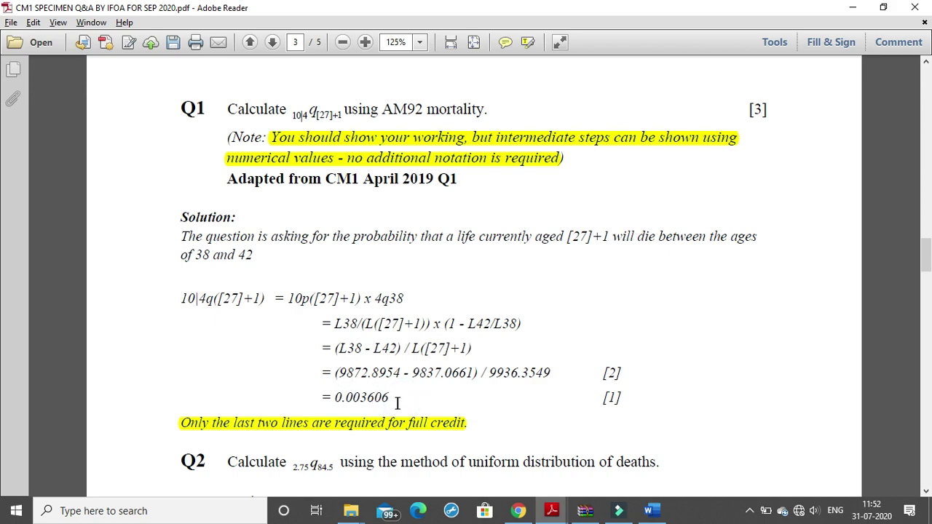
left_click_drag(404, 399, 336, 373)
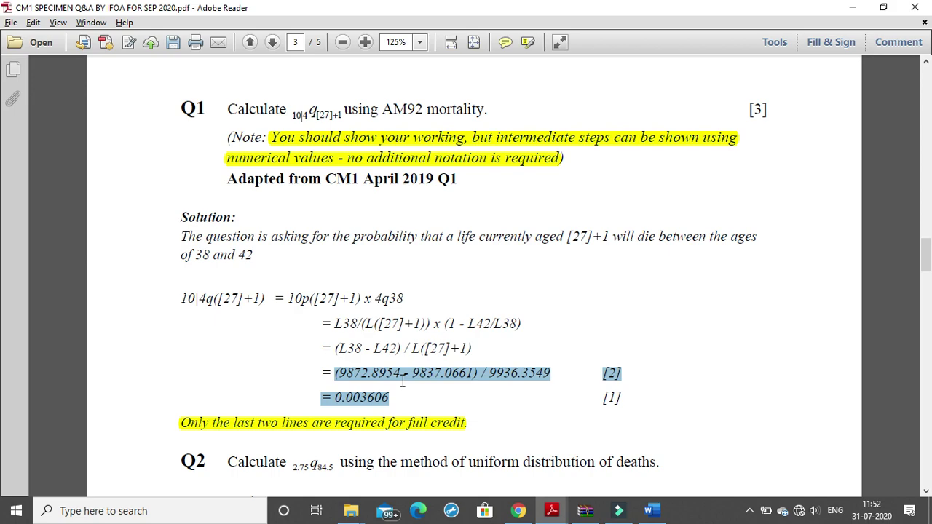
scroll(402, 381, "down", 2)
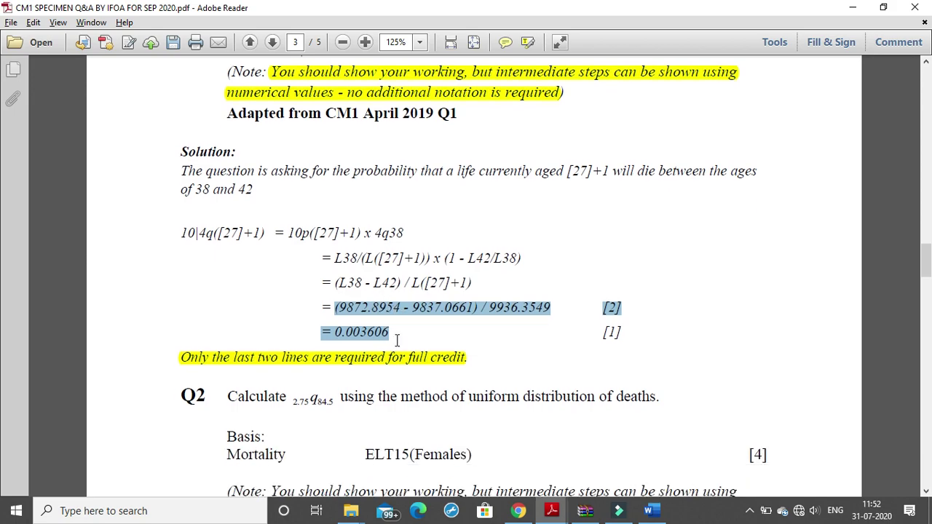
left_click(290, 215)
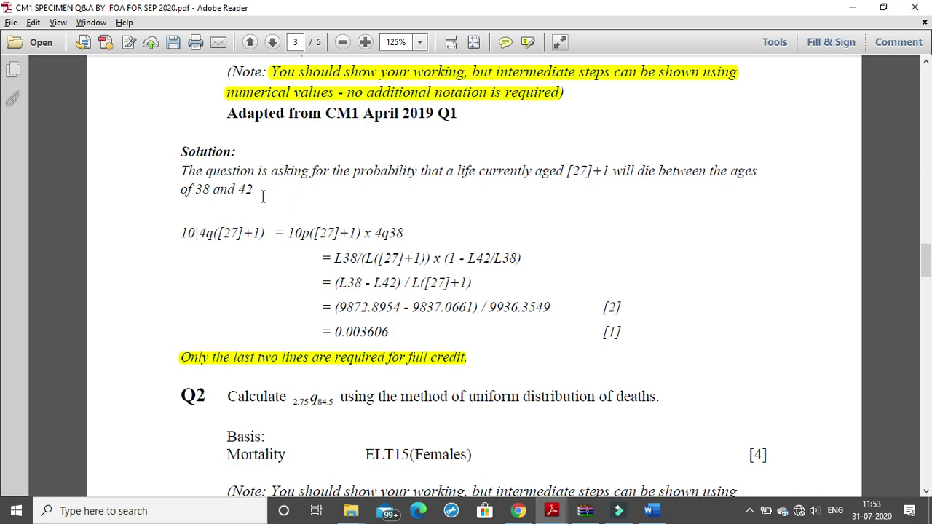
Arrange the specimen PDF and the CM1 Word document side by side and place the cursor on the document's blank page
mouse_move(664, 516)
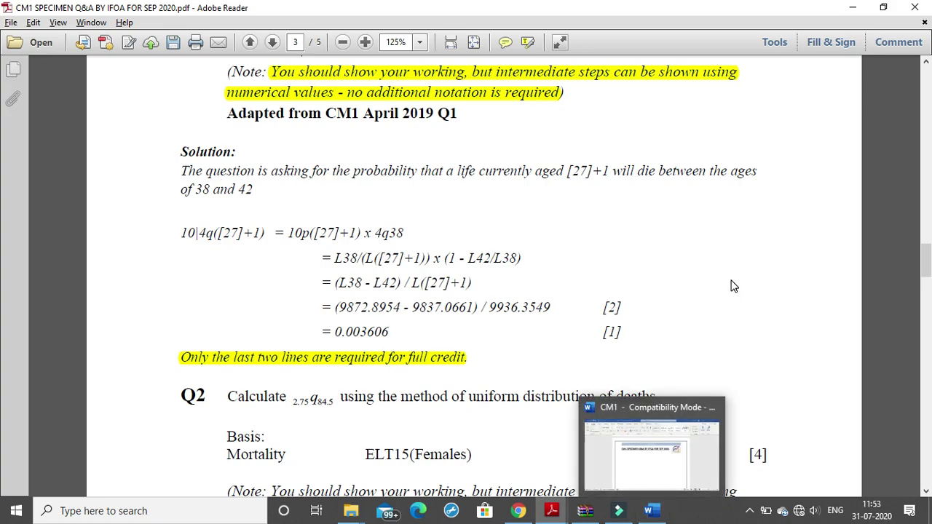
key("super+Left")
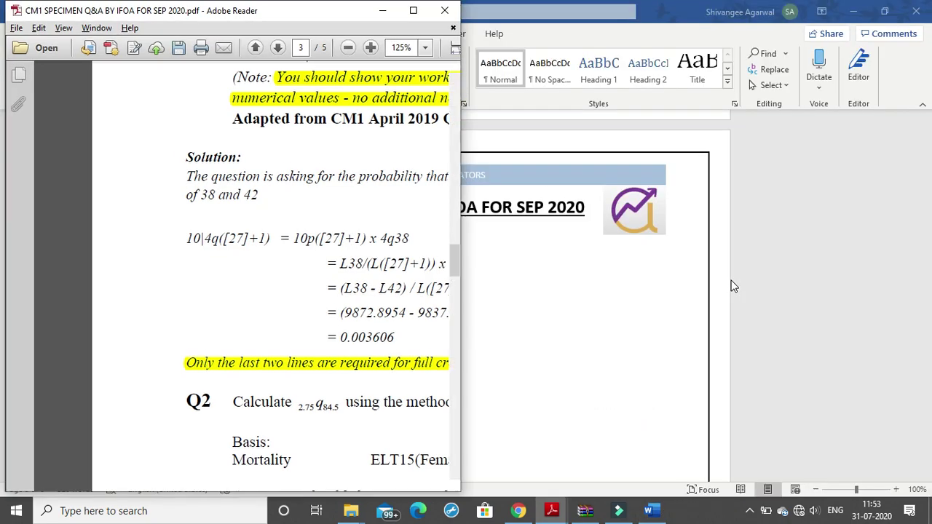
left_click(602, 291)
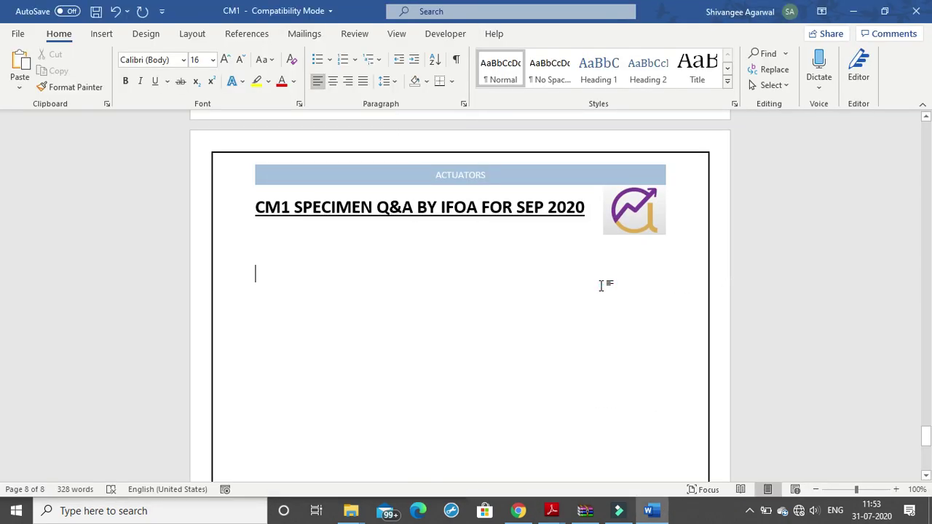
key("super+Right")
left_click(531, 254)
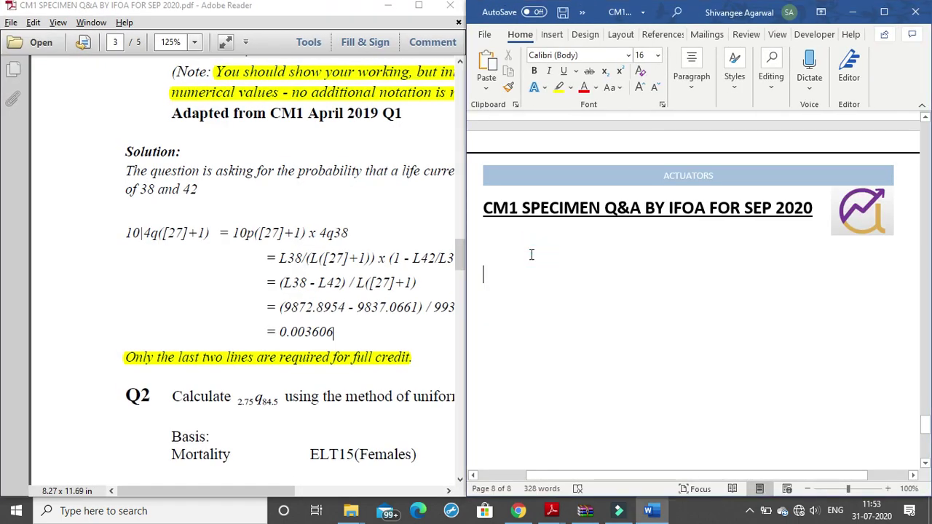
Start numbered item 1 in the Word document and enter the opening of the Q1 expression, "10|4q("
type("1.")
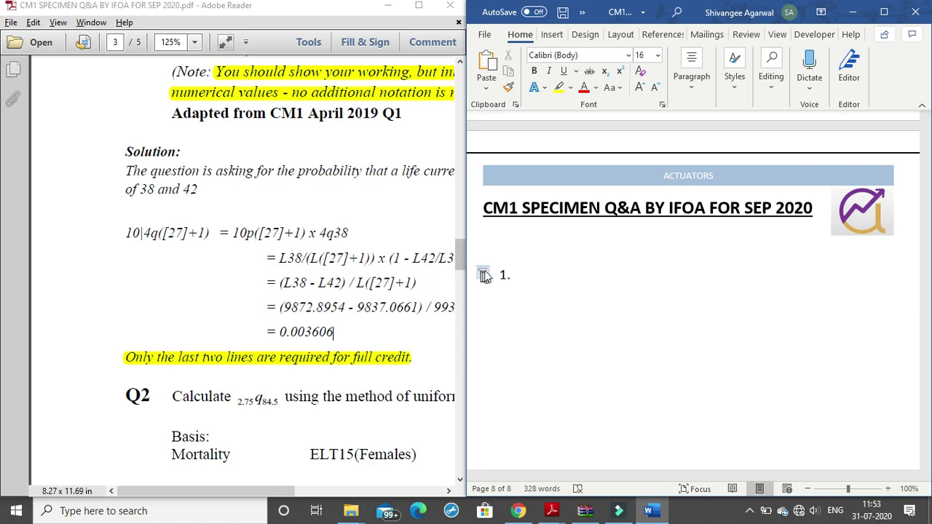
scroll(302, 214, "up", 3)
scroll(291, 222, "down", 3)
left_click_drag(225, 491, 243, 491)
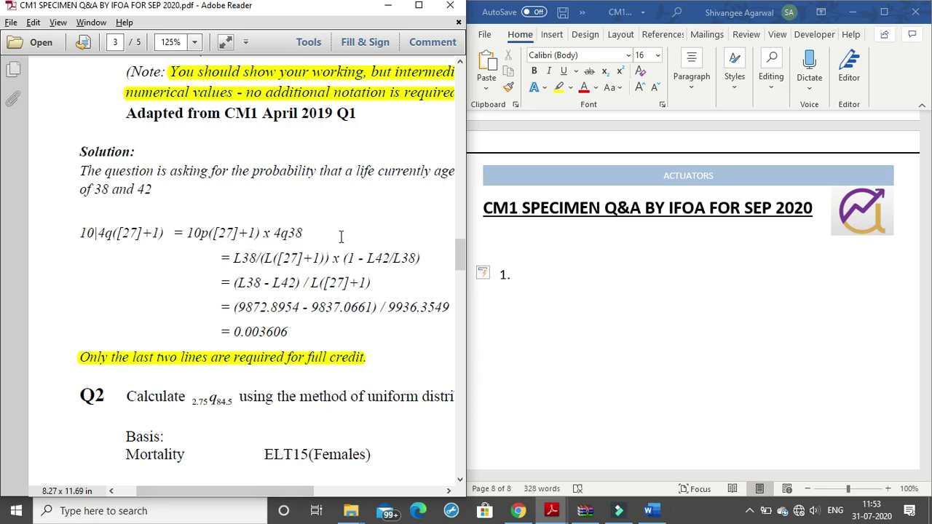
mouse_move(459, 260)
left_mouse_down()
mouse_move(458, 248)
mouse_move(459, 257)
left_mouse_up()
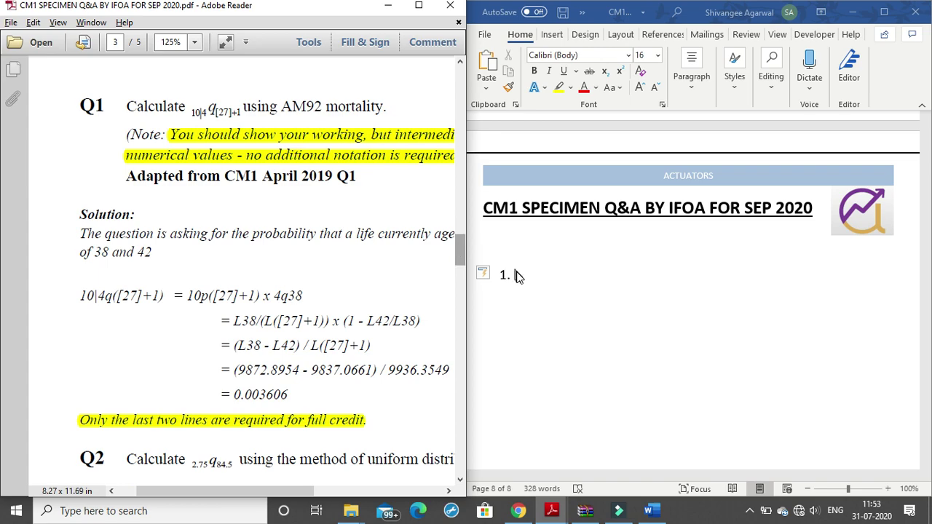
left_click(518, 275)
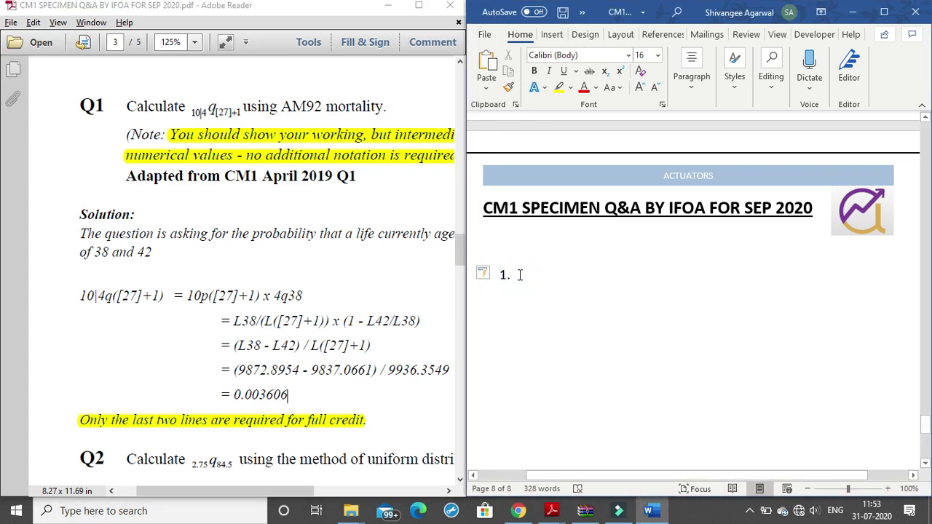
type("10|")
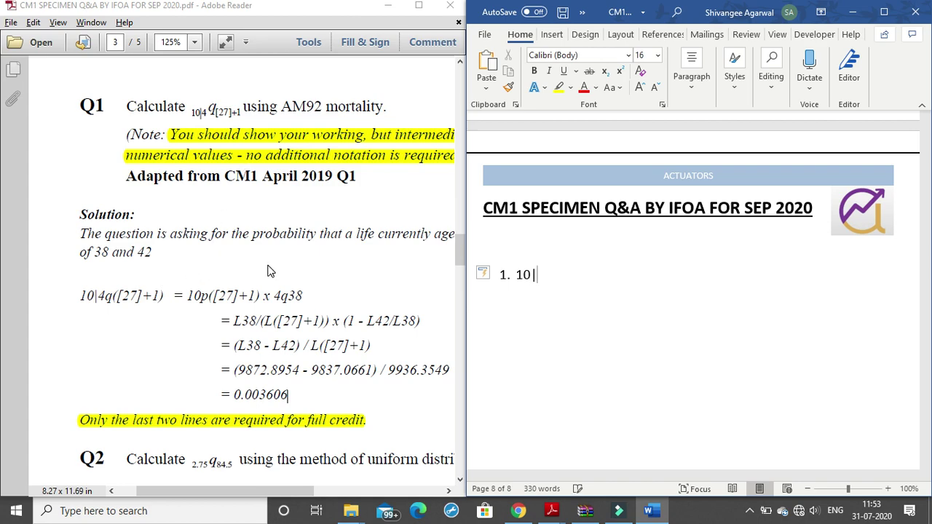
type("4")
left_click_drag(547, 274, 529, 275)
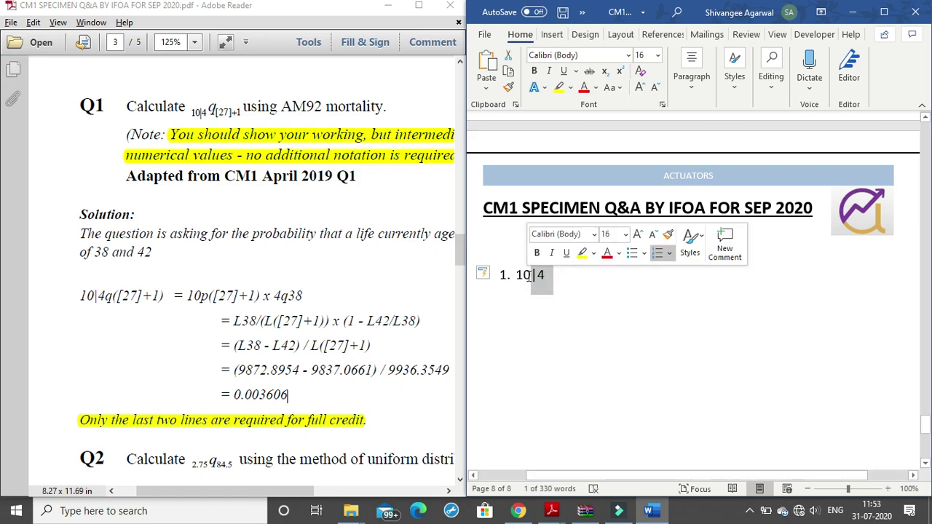
left_click(549, 277)
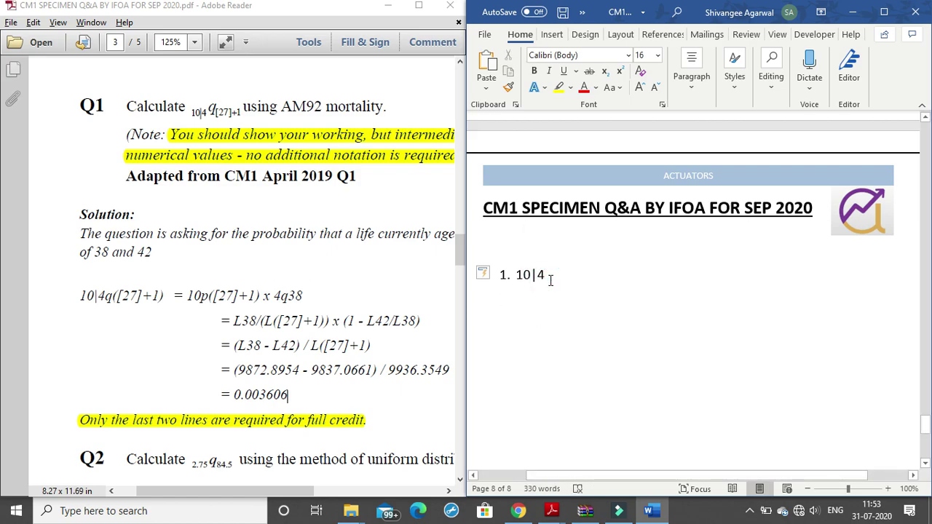
type("q(")
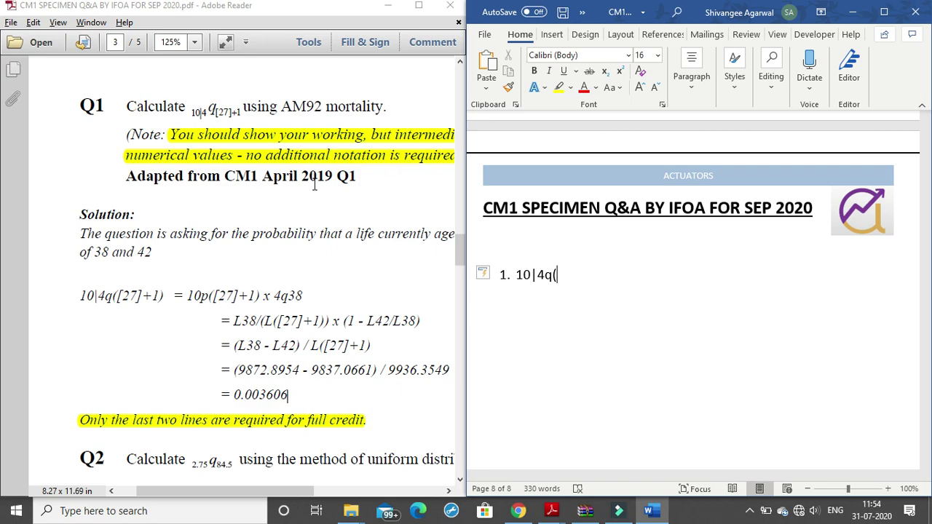
Complete the left side of the Q1 expression in item 1 with "[27]+1) ="
left_click(290, 296)
left_click_drag(290, 296, 303, 297)
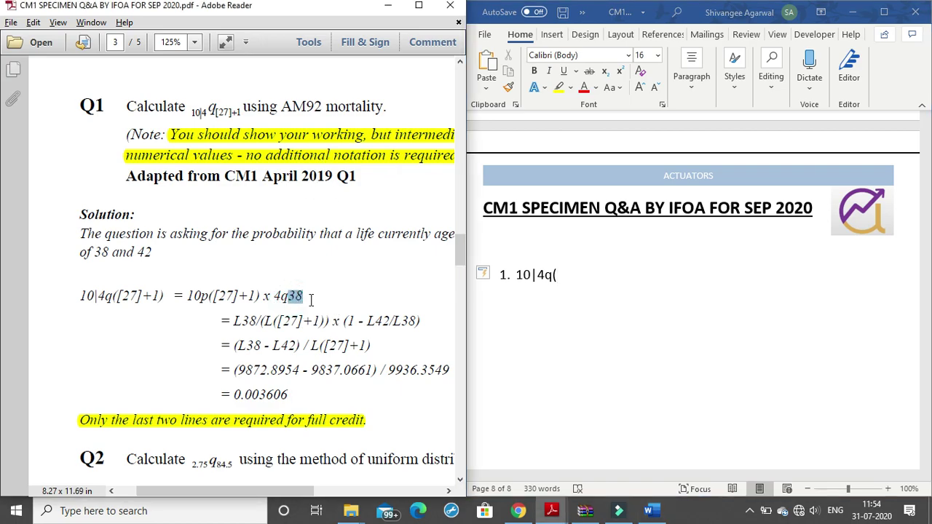
left_click(555, 275)
type("[")
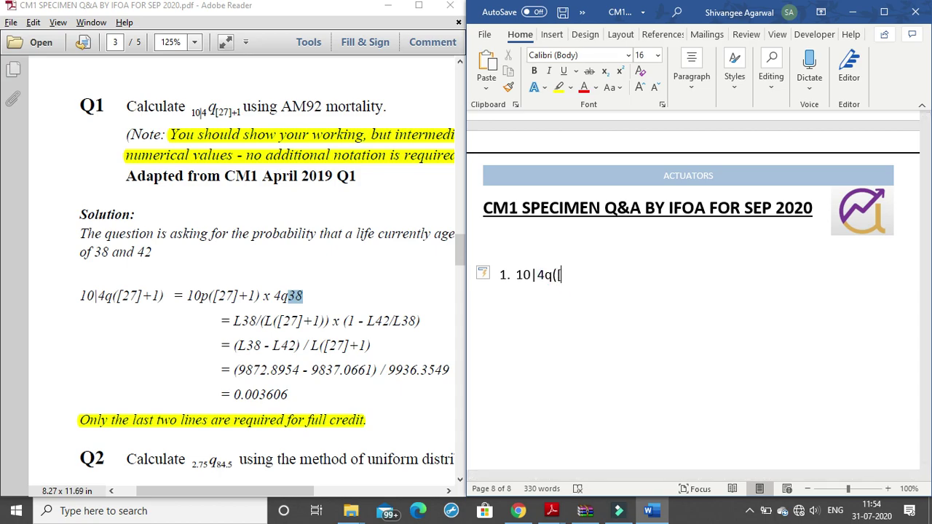
type("27]+1")
key("Return")
key("BackSpace")
type(") =")
Review the Q1 working in the PDF line by line, from 10p([27]+1) x 4q38 through to the final answer
left_click_drag(186, 296, 306, 292)
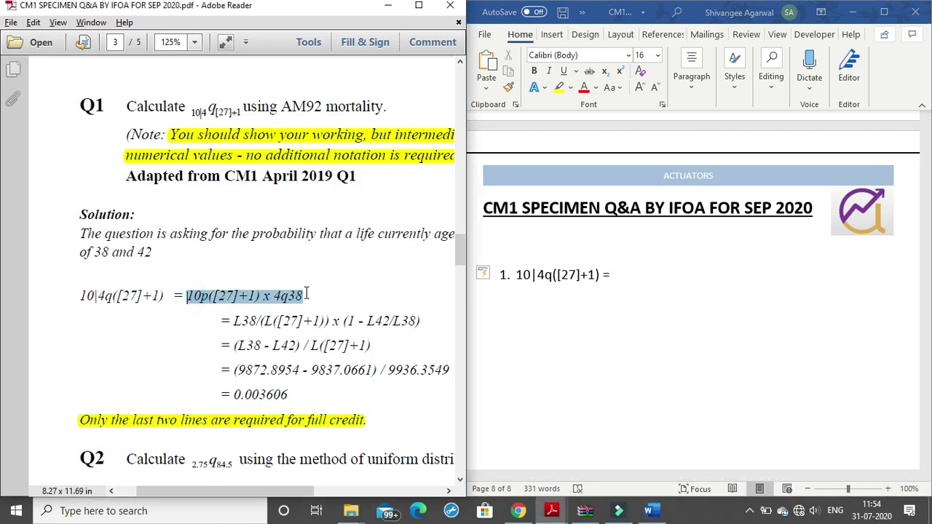
left_click_drag(372, 347, 235, 326)
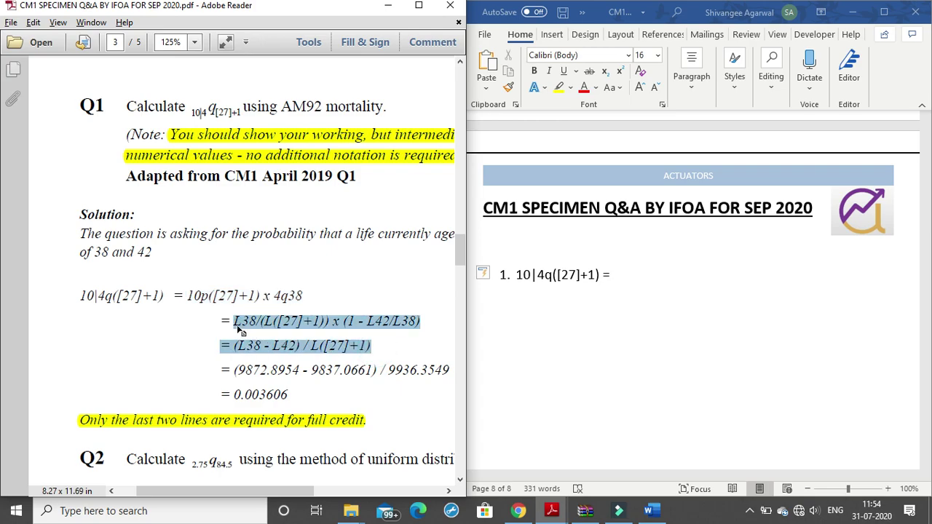
left_click(240, 332)
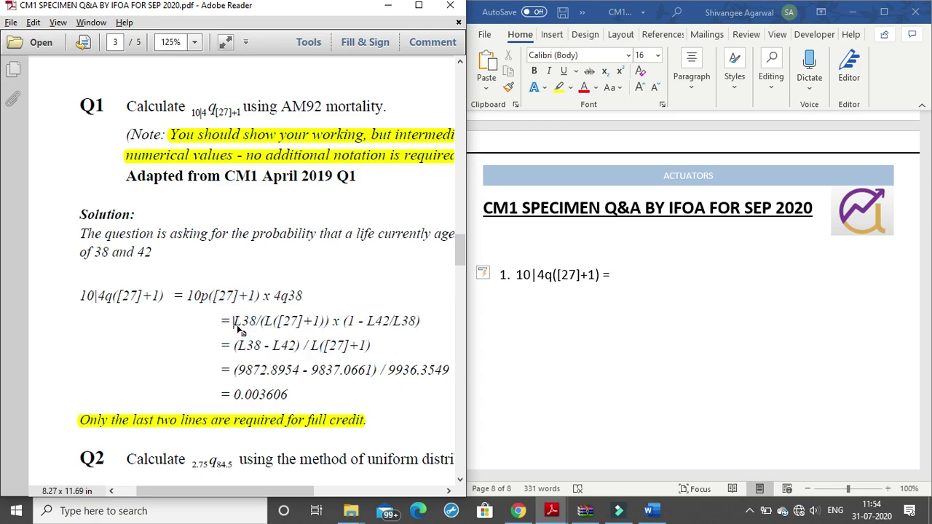
left_click_drag(246, 496, 289, 502)
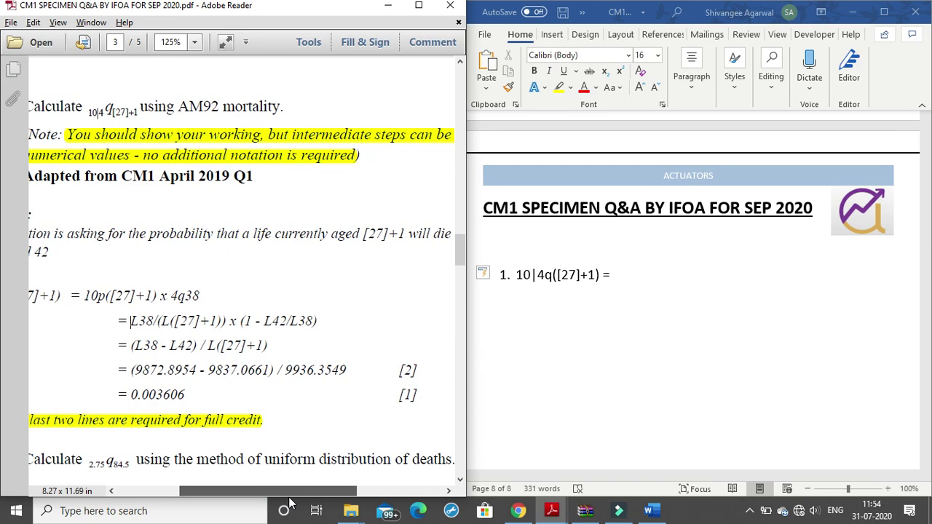
left_click_drag(131, 370, 327, 375)
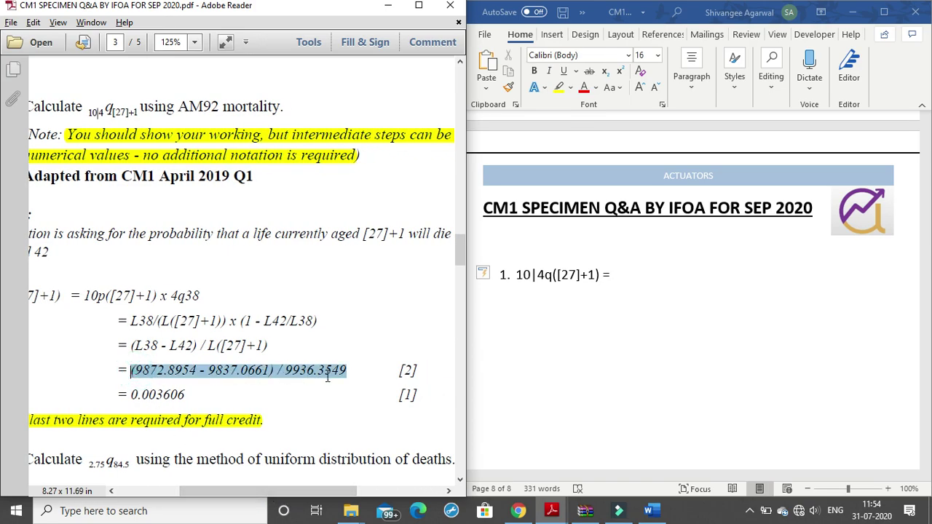
left_click_drag(125, 395, 185, 397)
left_click_drag(211, 493, 175, 493)
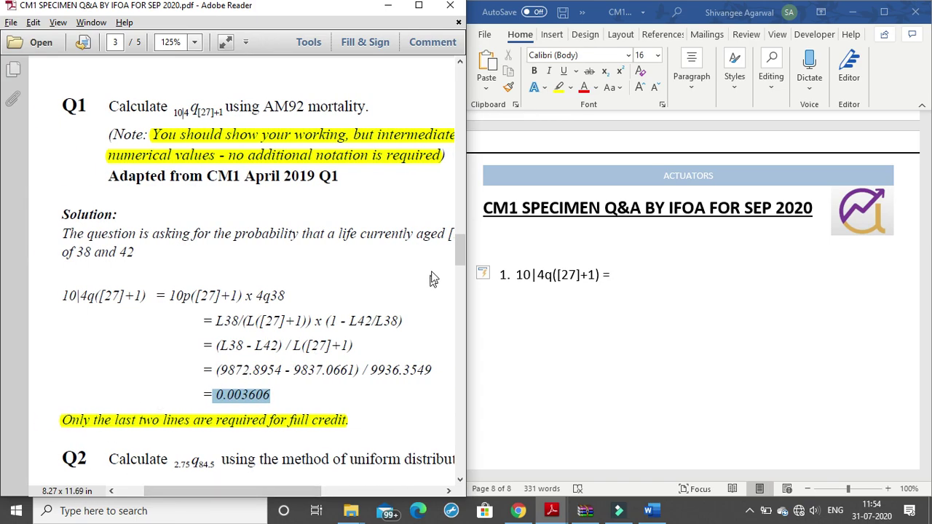
Examine the full-credit note, the marks for the last two numerical lines and the opening line of the Q1 solution
left_click_drag(460, 251, 460, 265)
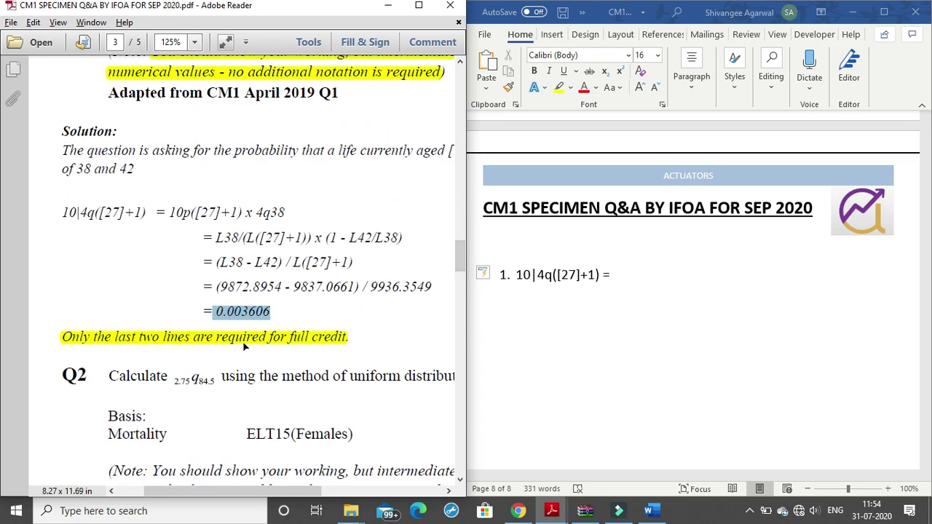
left_click_drag(234, 500, 261, 503)
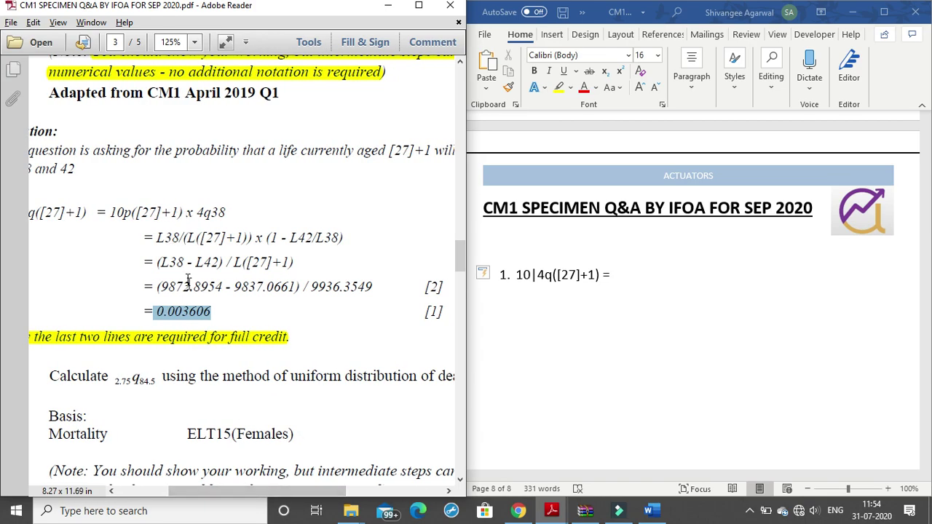
left_click_drag(156, 287, 373, 288)
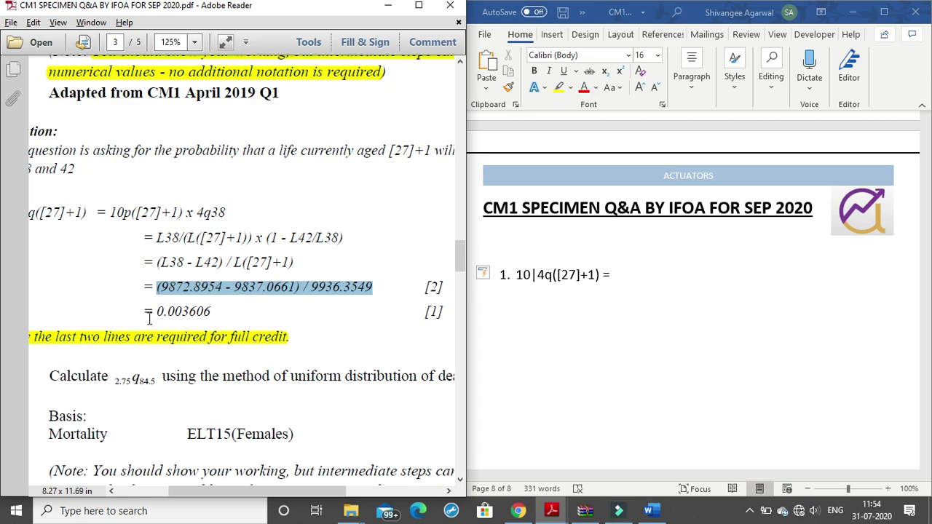
left_click_drag(149, 314, 213, 314)
left_click_drag(214, 495, 194, 497)
left_click_drag(49, 213, 284, 204)
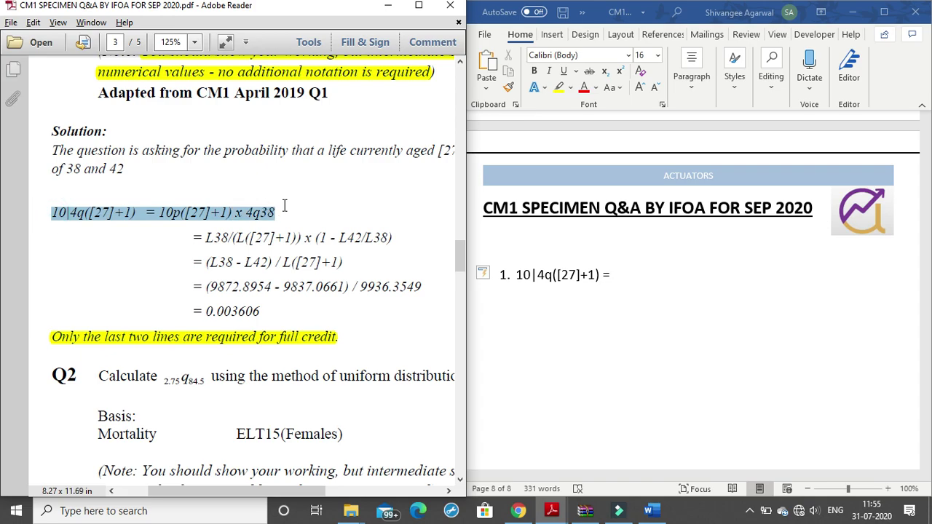
left_click_drag(261, 497, 283, 505)
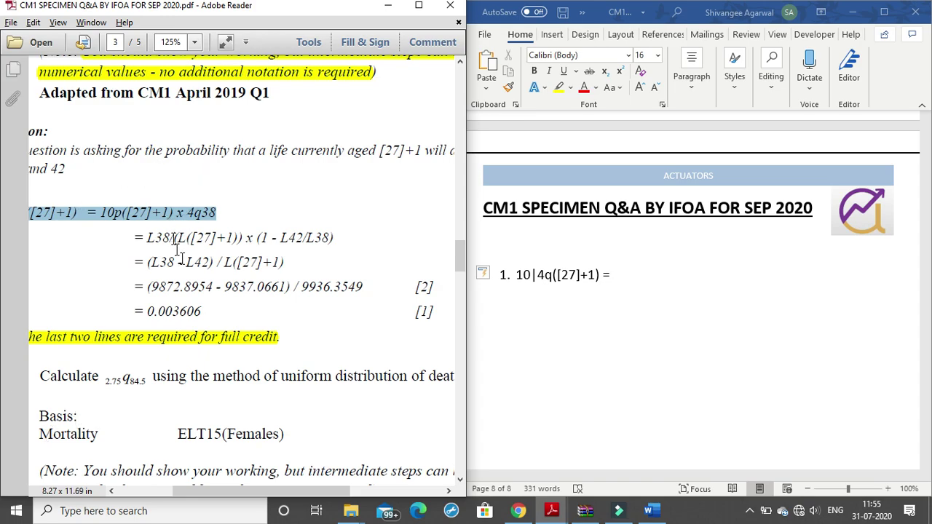
left_click_drag(202, 312, 152, 286)
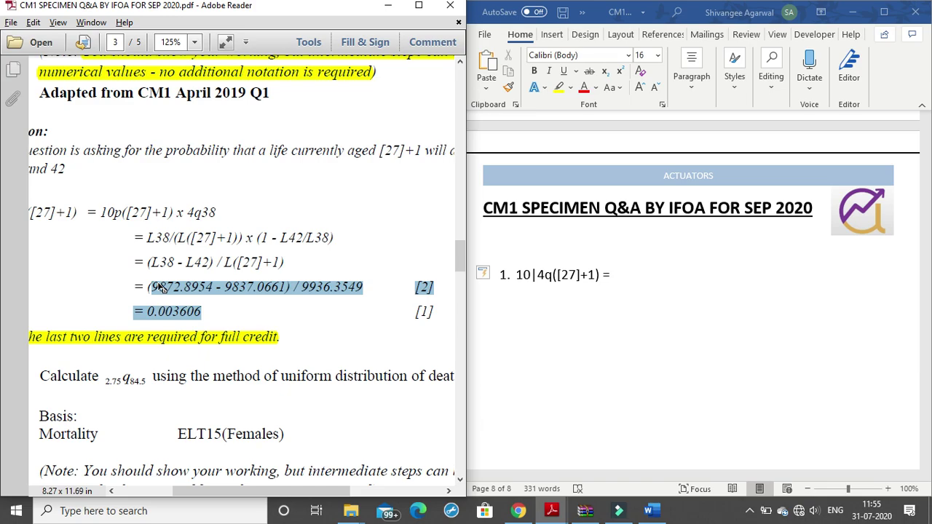
left_click(626, 280)
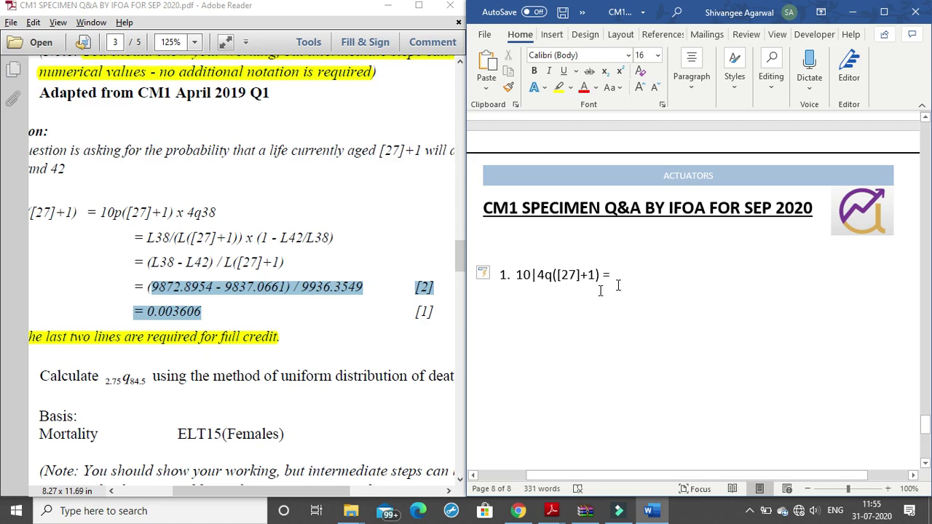
left_click(749, 512)
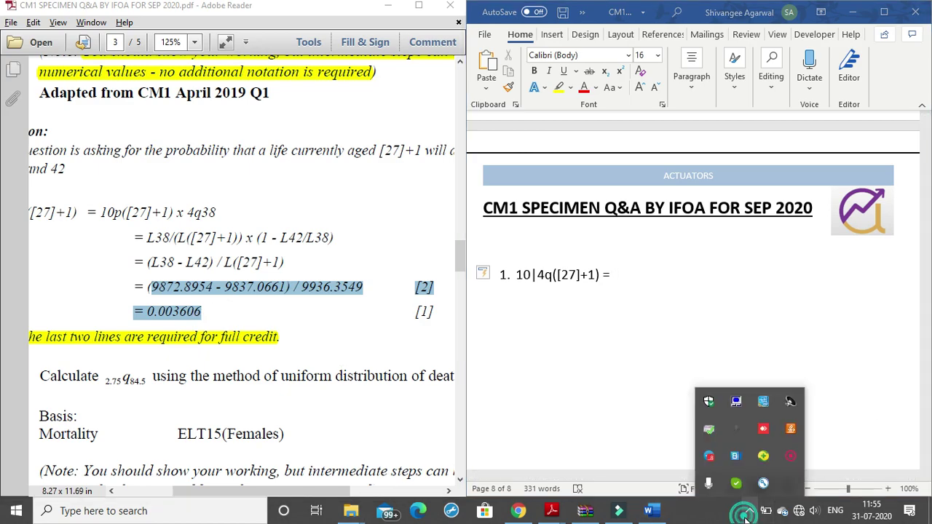
left_click(790, 456)
left_click(748, 499)
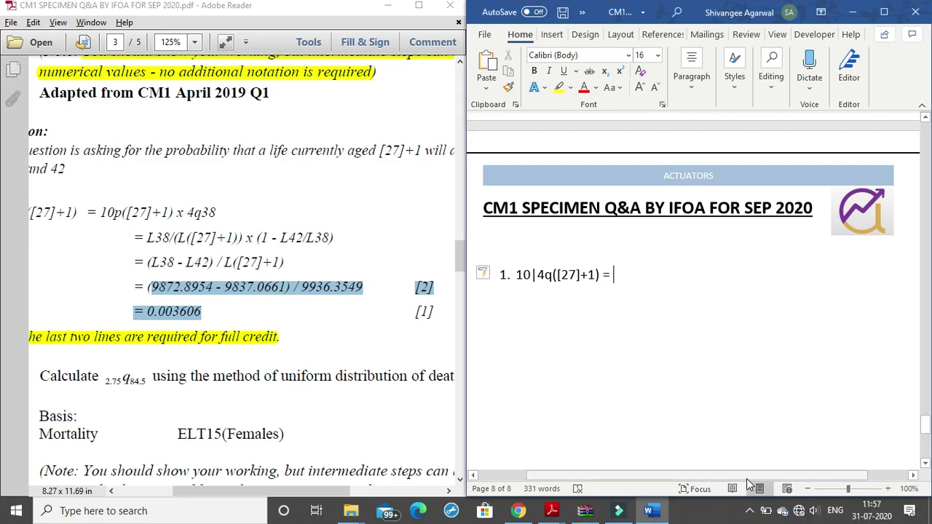
Highlight the last two numerical lines of the Q1 solution in the PDF, from (9872.8954 - 9837.0661) / 9936.3549 to 0.003606
left_click(307, 267)
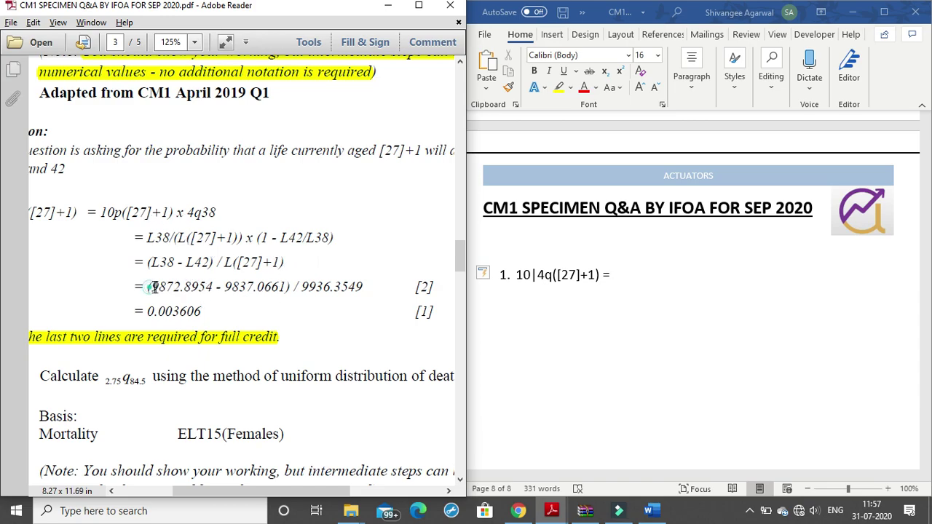
left_click_drag(150, 287, 202, 315)
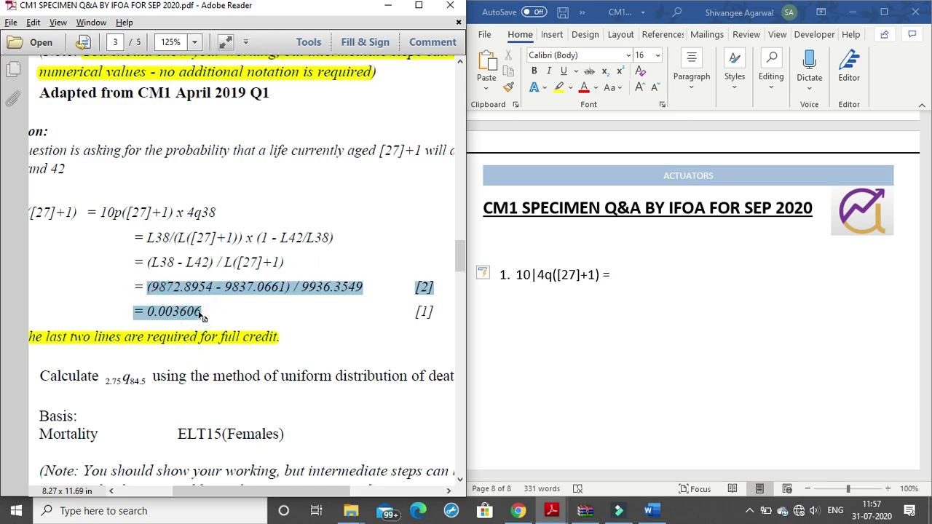
left_click(428, 298)
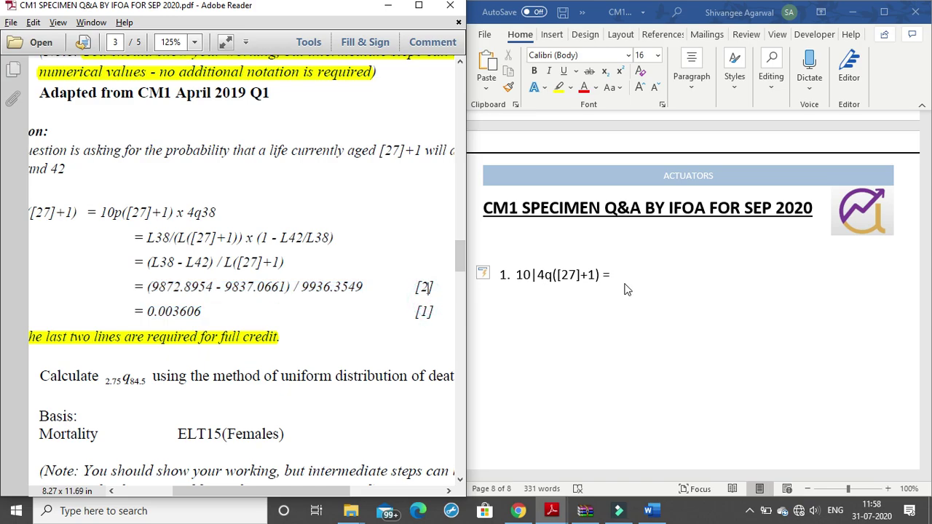
Switch to the Word document and enter "10p([27]+1) x 4q38" after the equals sign in item 1
left_click(614, 275)
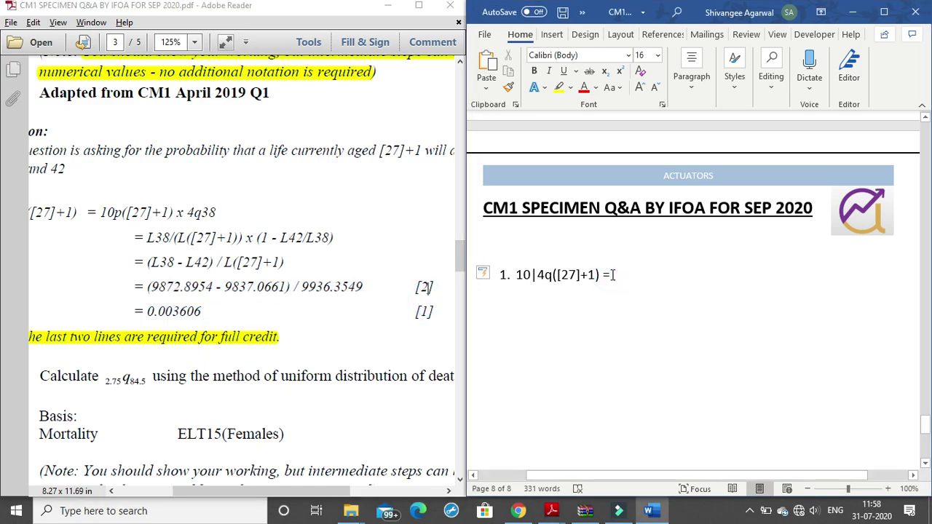
type("10p")
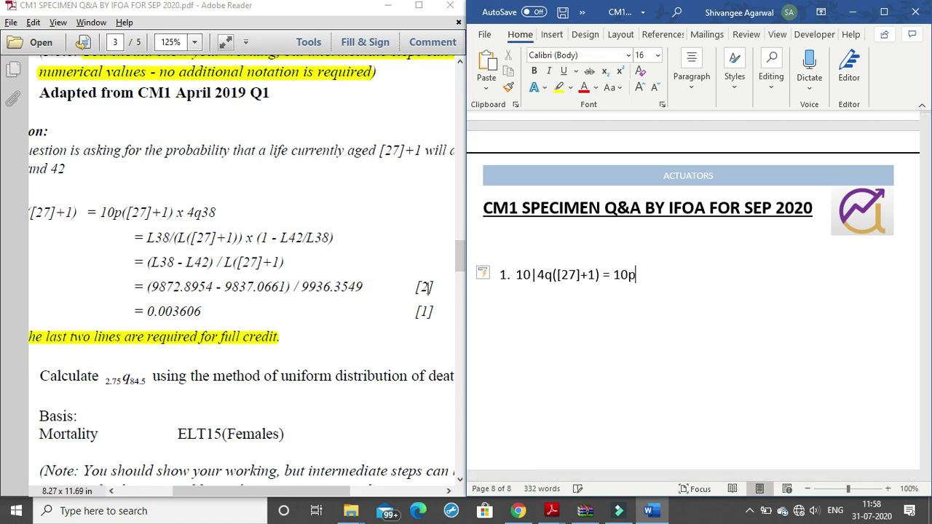
type("([27]+1)")
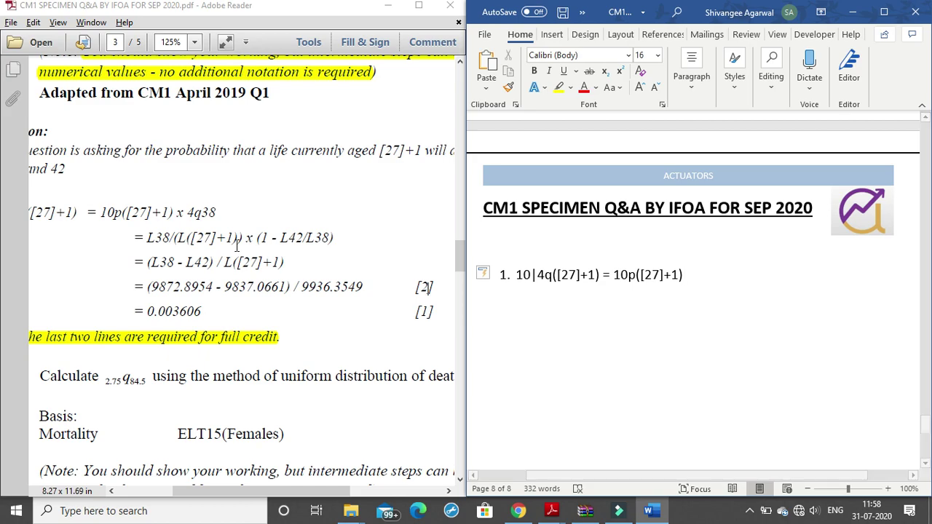
double_click(181, 214)
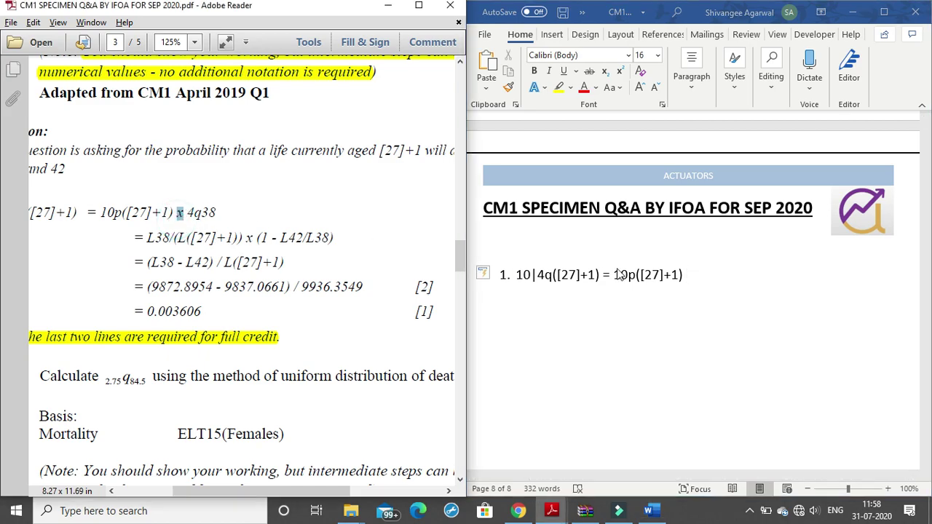
left_click(708, 278)
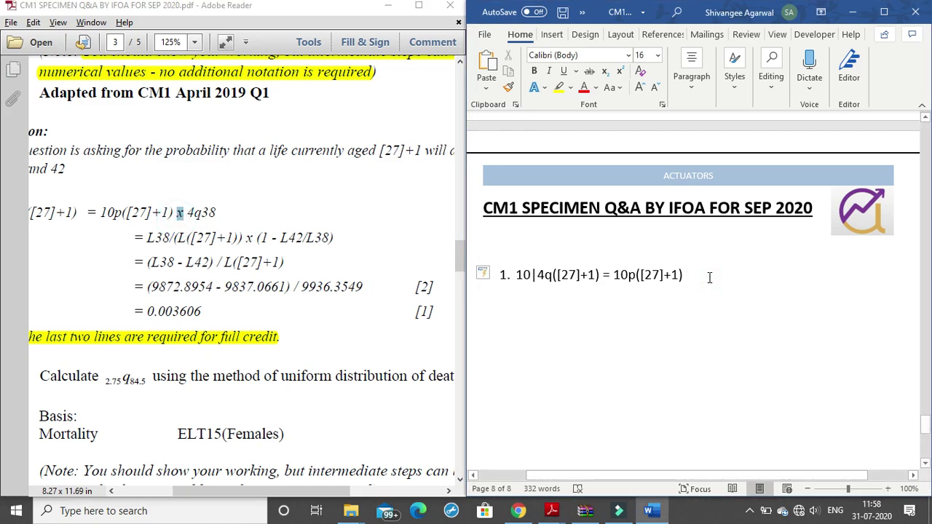
type("x")
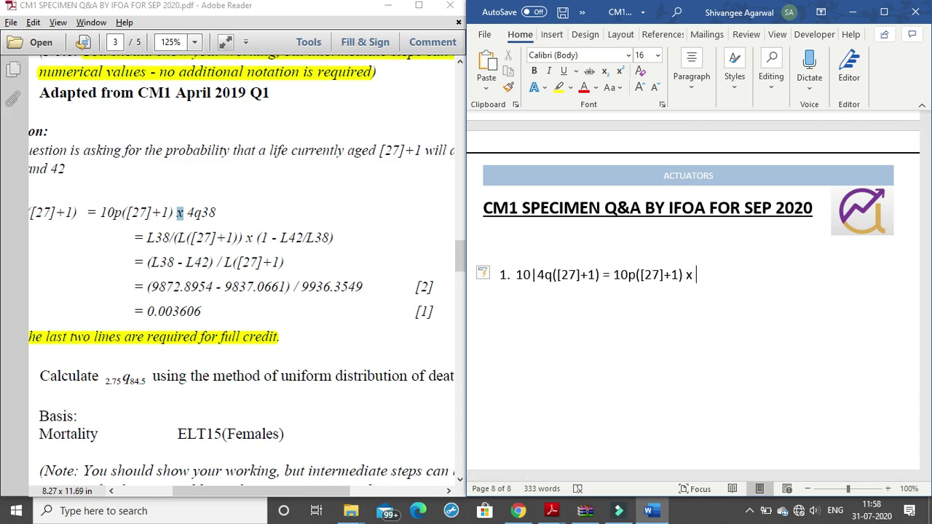
type(" 4q38")
Try "*" in place of the "x" before 4q38 in item 1, and put the "x" back
left_click_drag(686, 276, 692, 275)
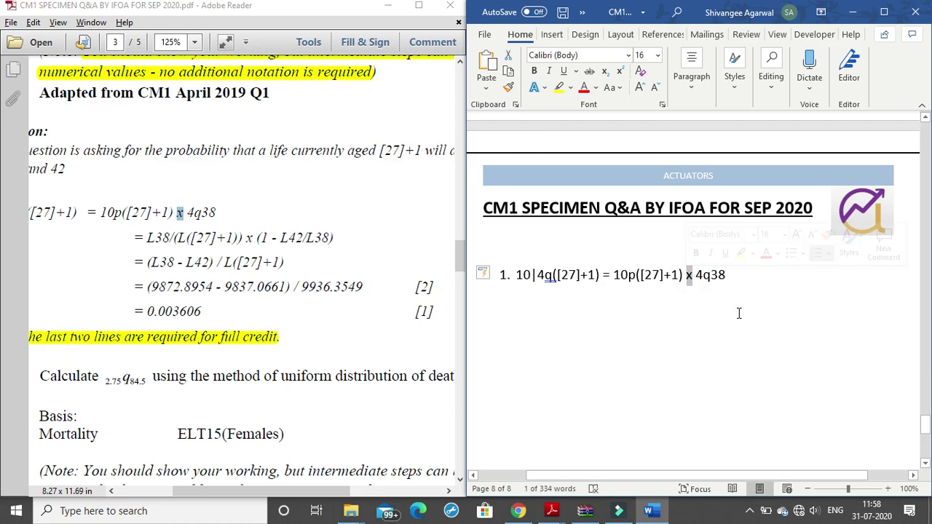
key("Delete")
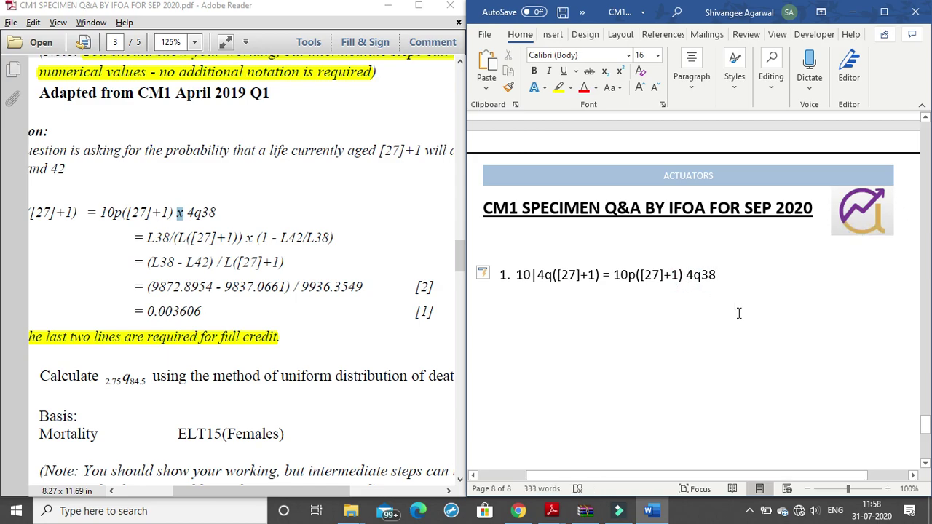
type("|")
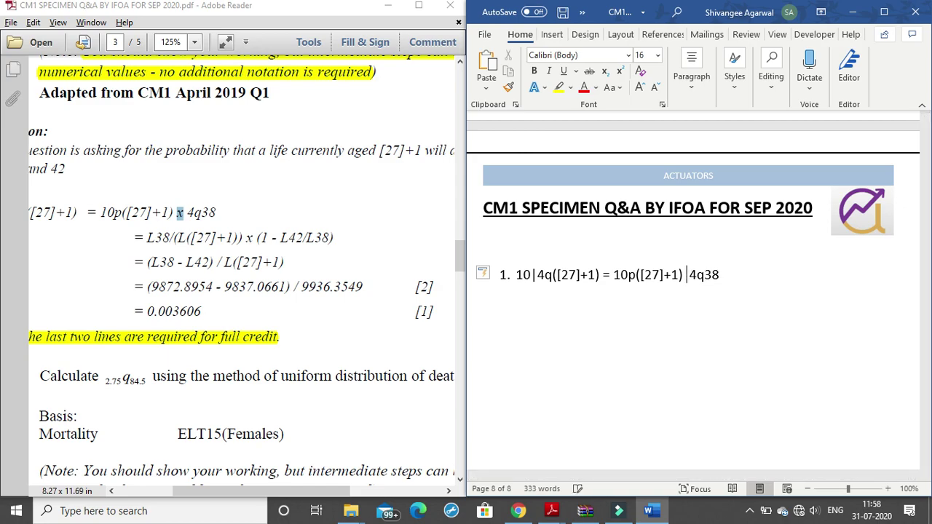
type("*")
key("BackSpace")
type("x")
Check the multiplication sign in the PDF's L38/(L([27]+1)) line, and replace the "x" before 4q38 in item 1 with "*"
left_click_drag(255, 240, 242, 239)
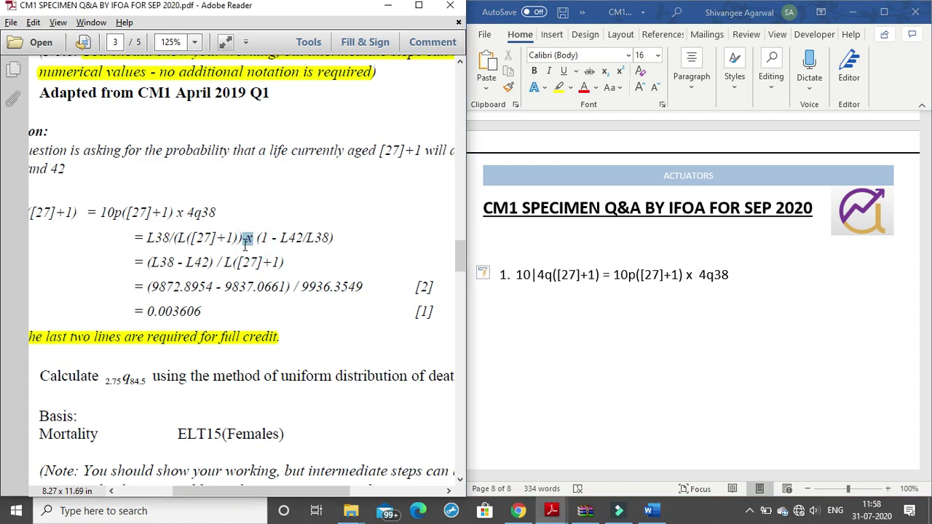
left_click(697, 279)
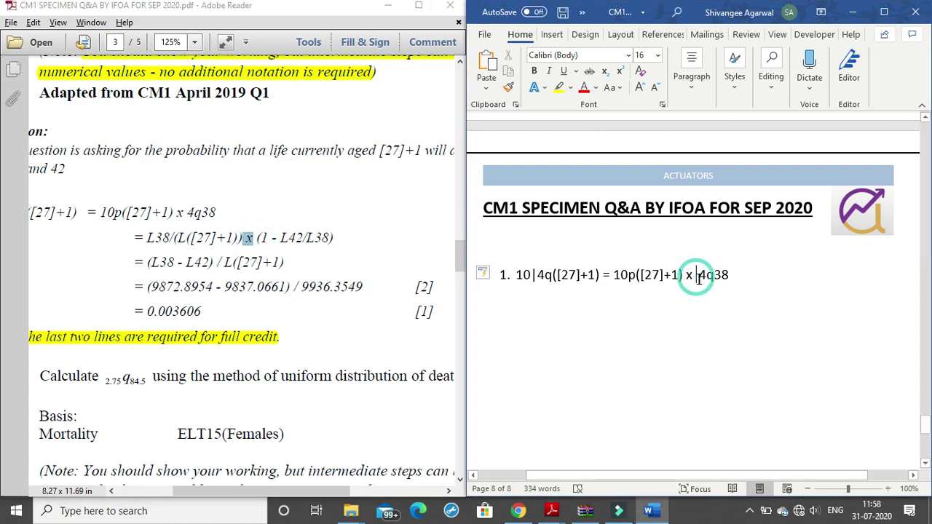
key("BackSpace")
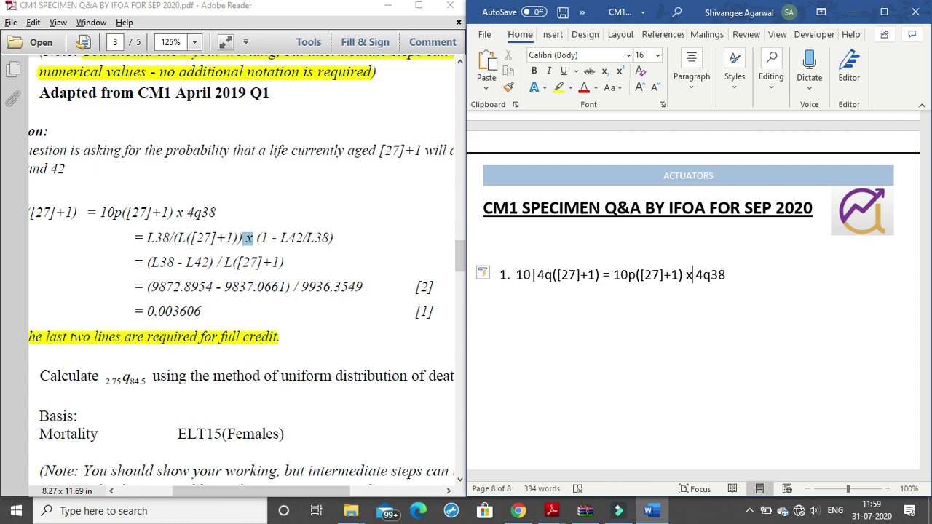
key("BackSpace")
type("*")
Examine the PDF's Q1 working: its multiplication signs, the two symbolic L38 lines, and the decimals in the two numerical lines
double_click(179, 213)
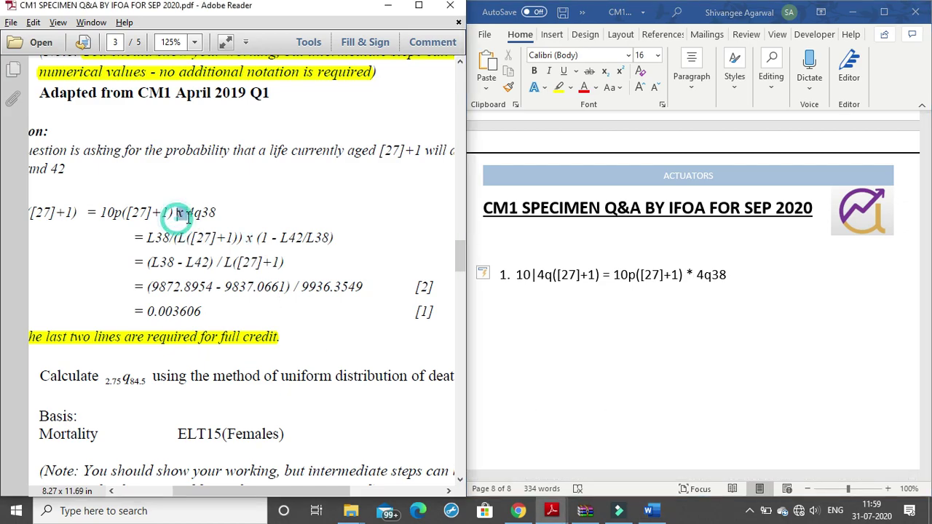
double_click(249, 238)
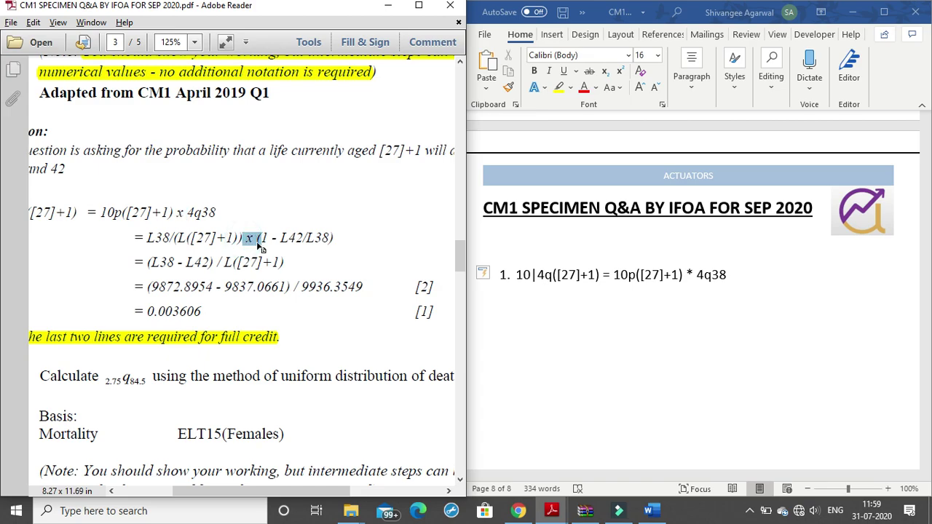
left_click(263, 287)
left_click(217, 310)
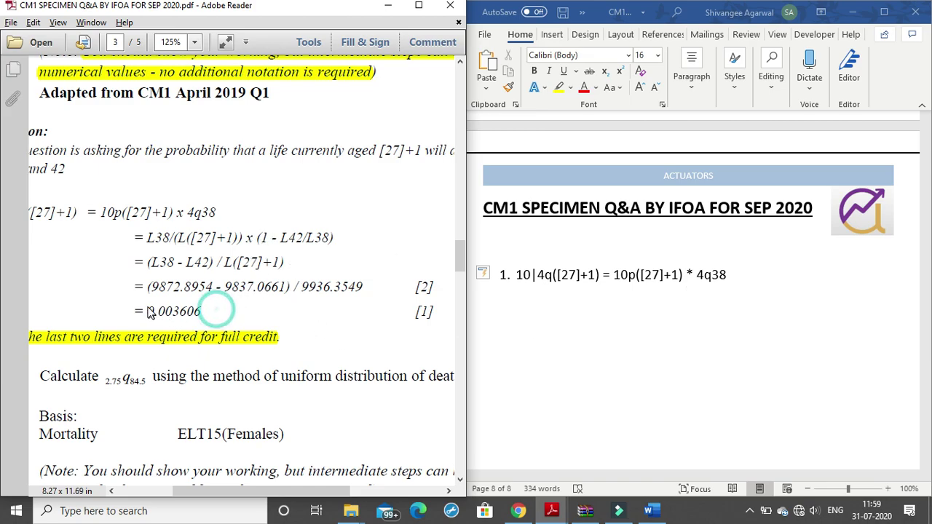
left_click(300, 266)
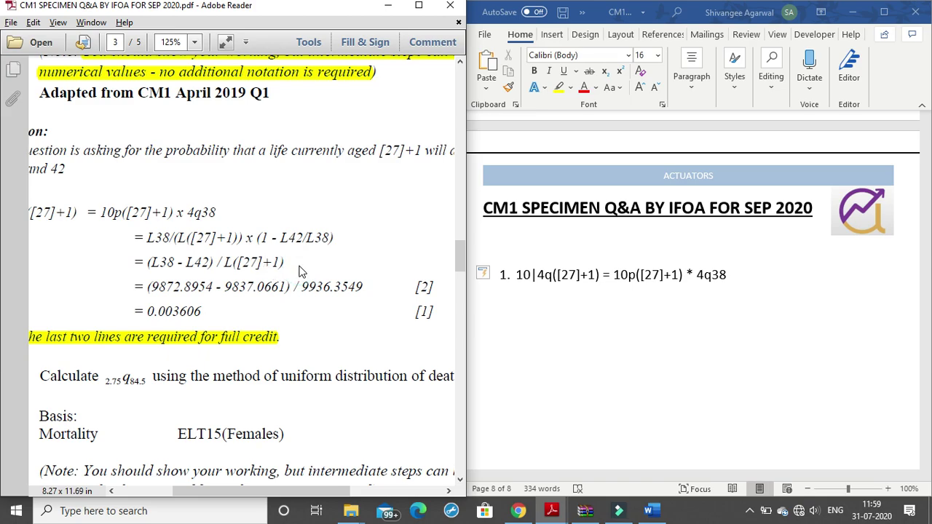
left_click_drag(290, 263, 156, 240)
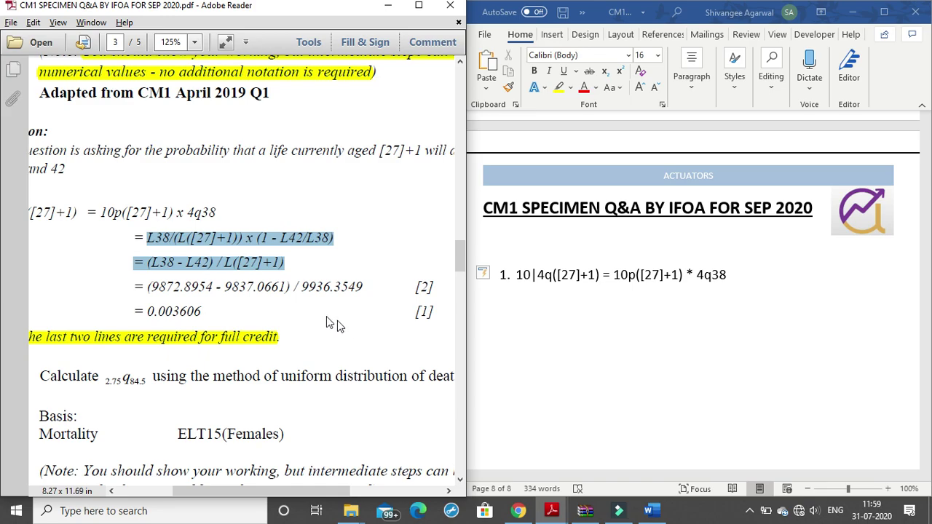
left_click_drag(202, 311, 153, 293)
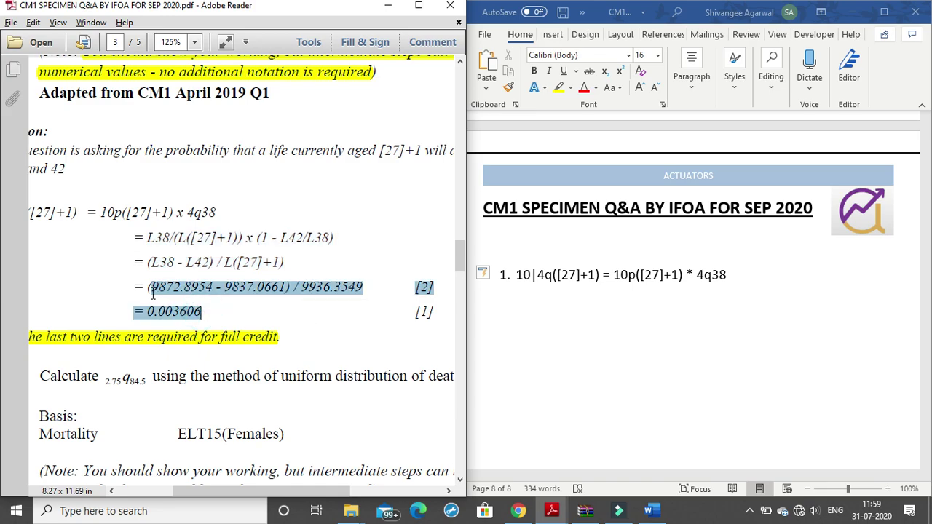
left_click(217, 289)
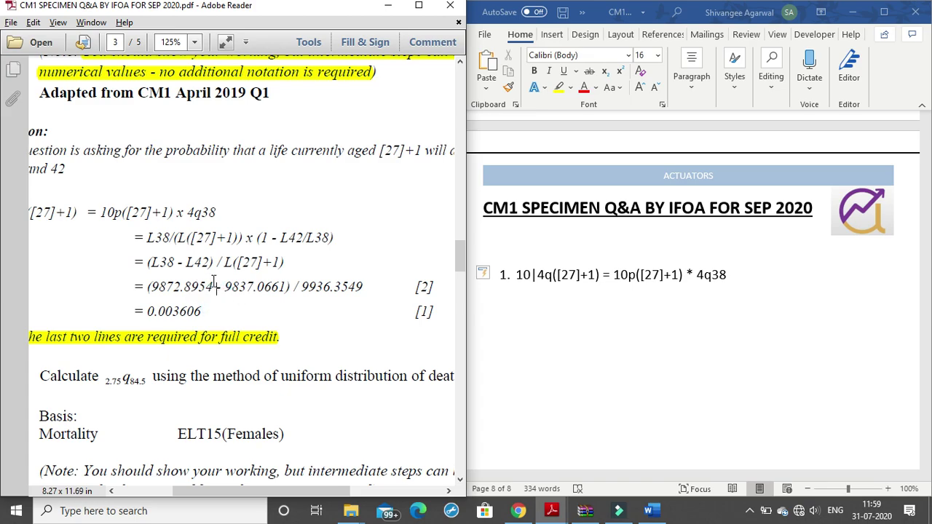
left_click_drag(184, 289, 288, 292)
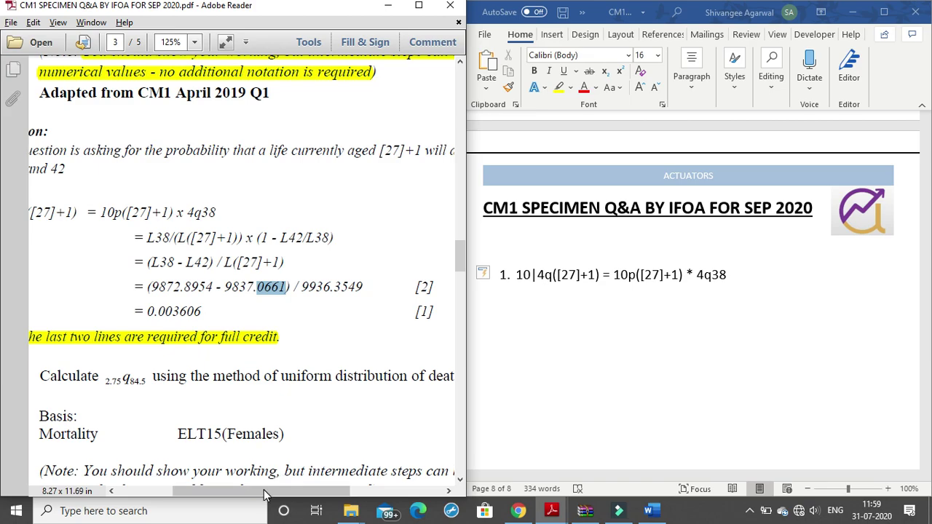
left_click_drag(263, 494, 236, 494)
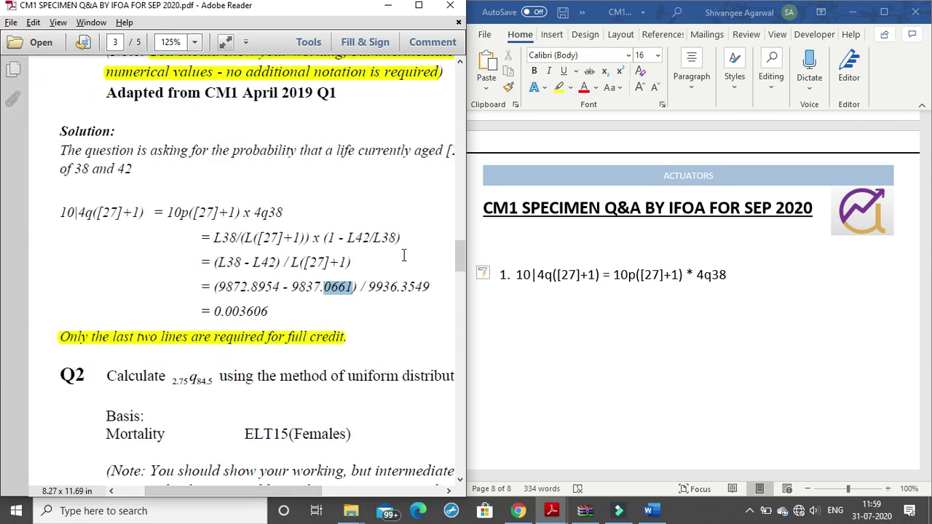
Start numbered item 2 in the Word document below the Q1 expression
left_click(729, 275)
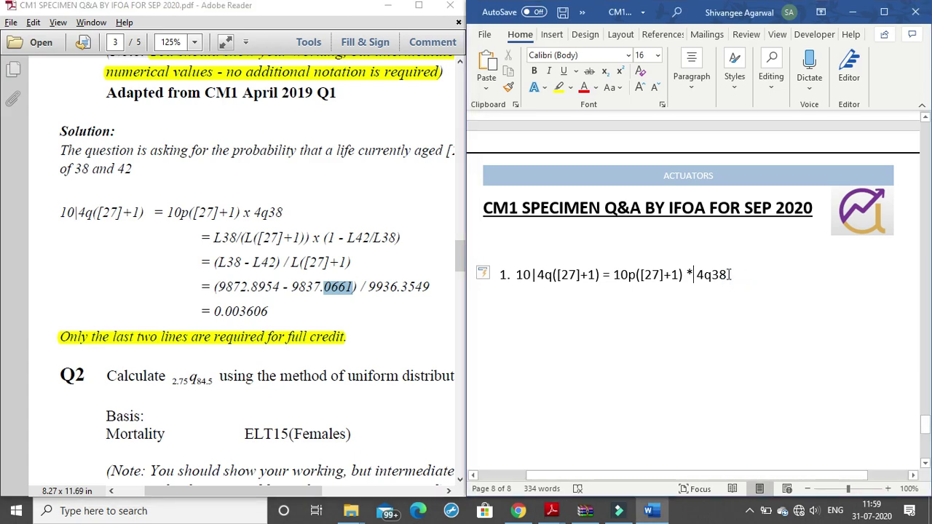
left_click(729, 275)
key("Return")
Maximize the PDF window and examine the Q2 question, its working note, its April 2019 source and the extra-mark remark
scroll(247, 280, "down", 5)
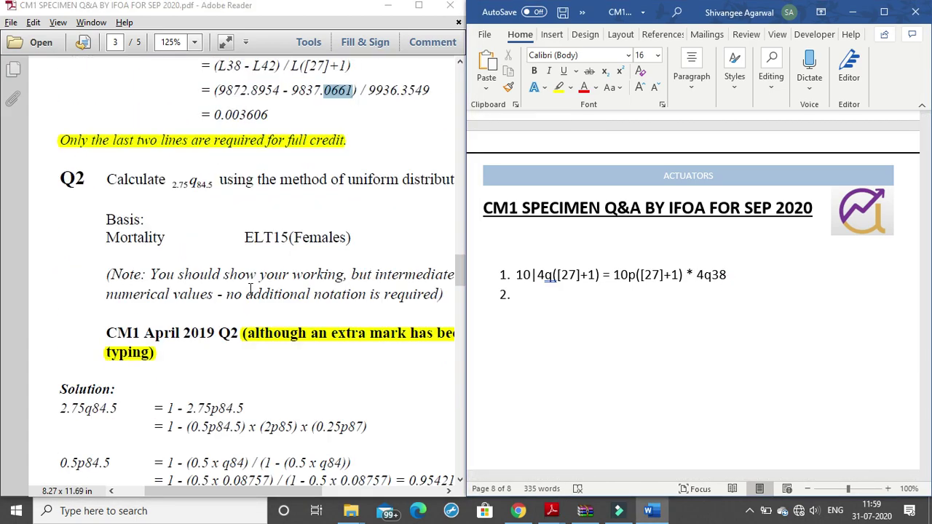
left_click(419, 6)
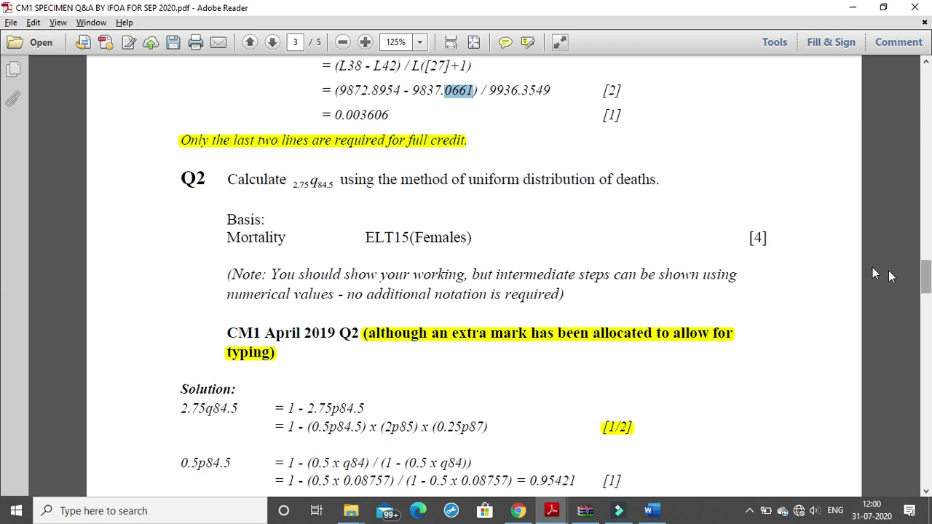
scroll(634, 237, "down", 3)
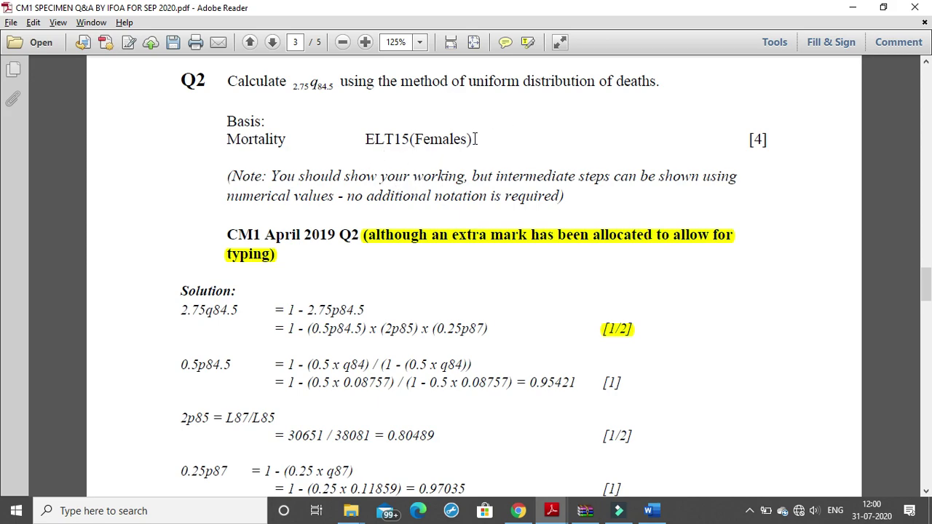
left_click_drag(264, 235, 358, 241)
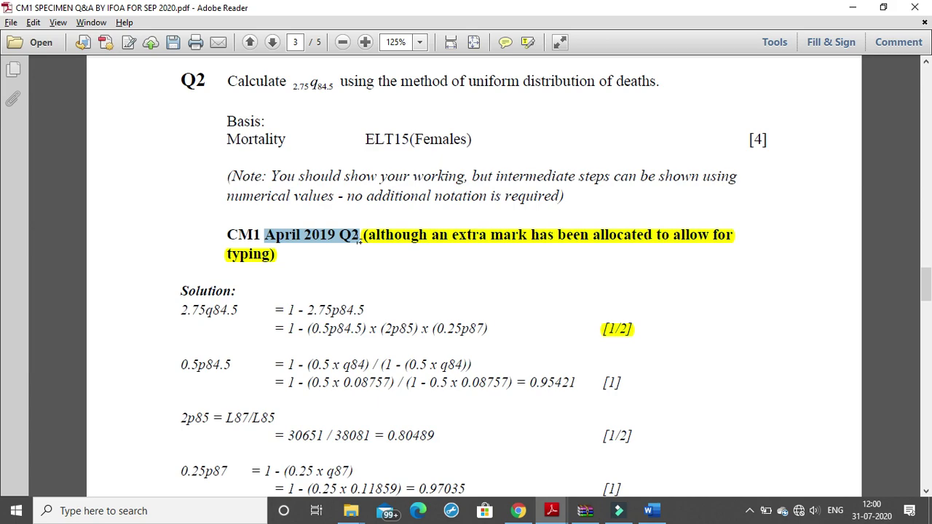
left_click(358, 241)
left_click(699, 176)
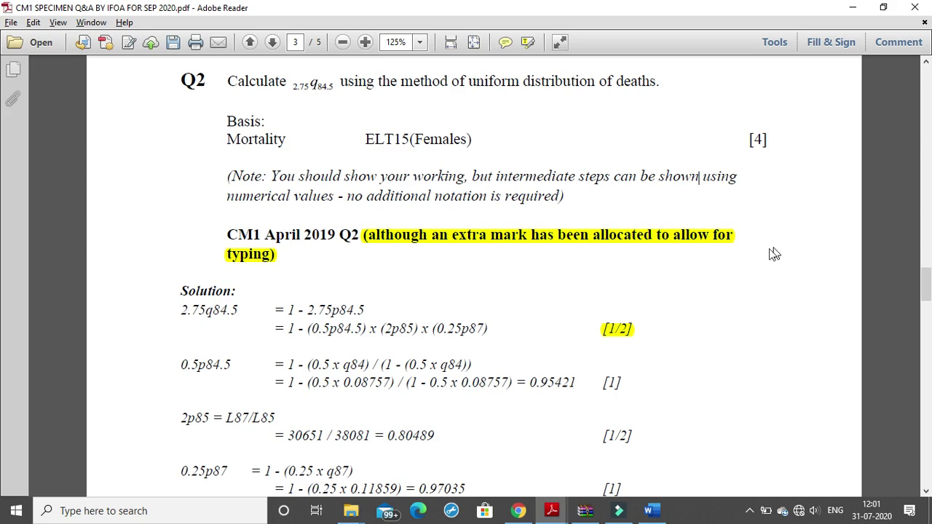
Review the Q2 solution down to the full-marks note, and highlight its opening 2.75q84.5 lines
scroll(726, 261, "down", 3)
scroll(721, 263, "up", 3)
scroll(705, 268, "down", 3)
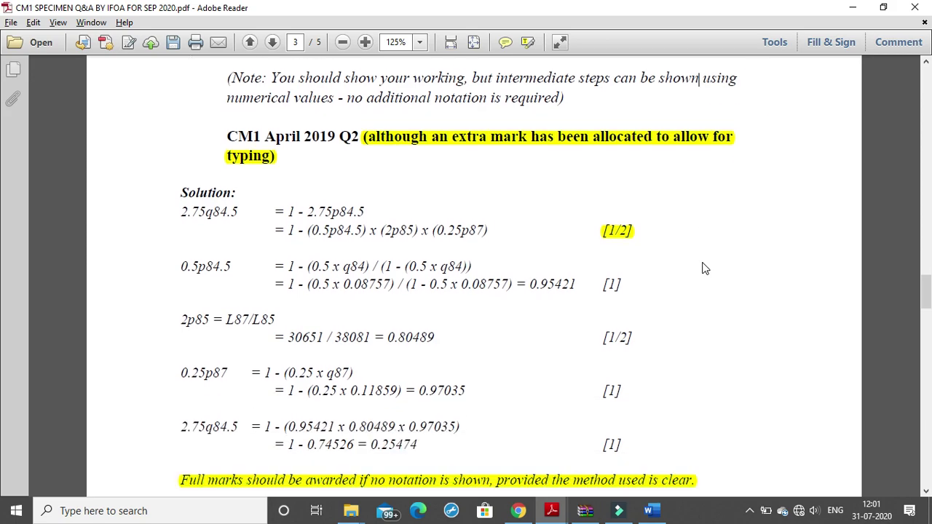
scroll(626, 266, "down", 2)
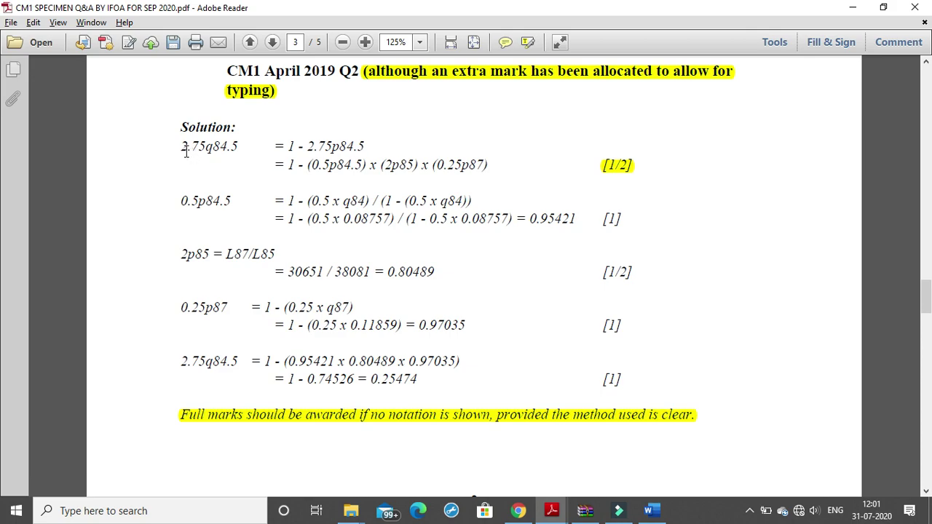
left_click_drag(489, 166, 185, 154)
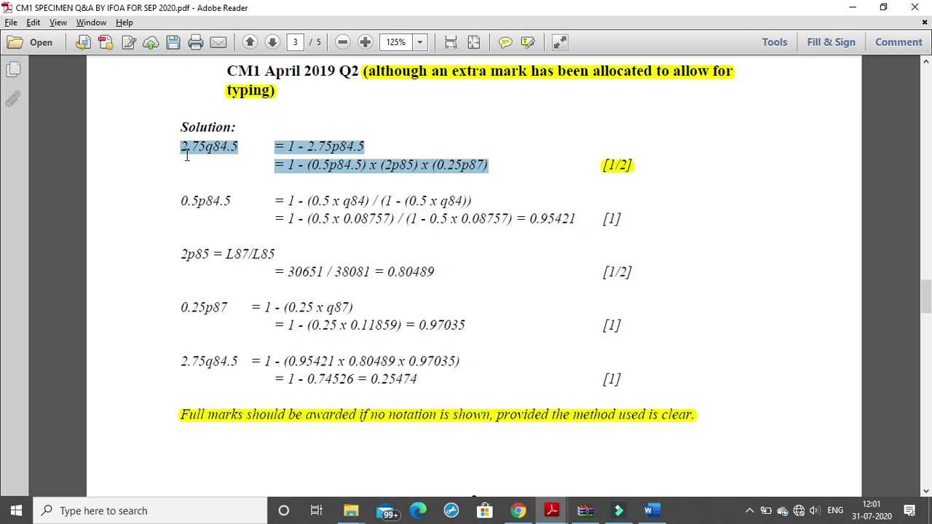
left_click(221, 157)
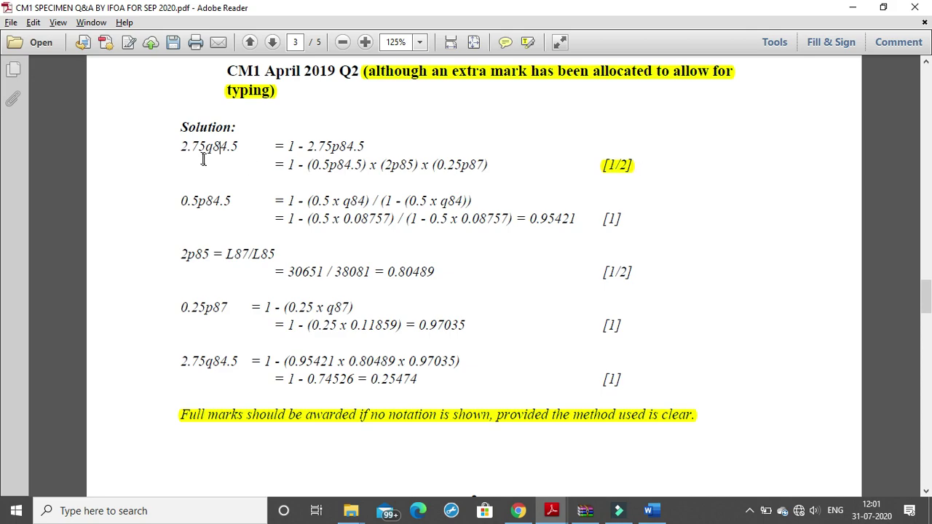
mouse_move(653, 513)
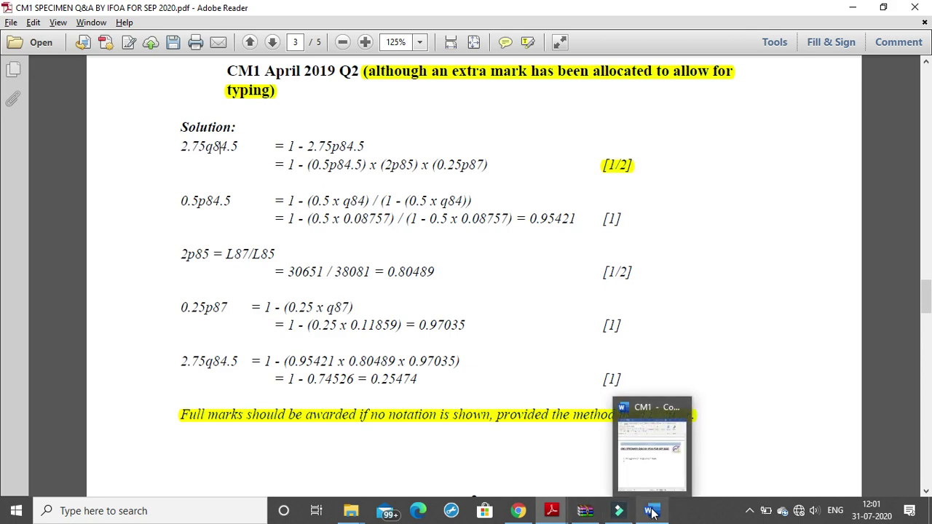
Switch to the Word document and insert a blank line between the Q1 expression and numbered item 2
left_click(652, 513)
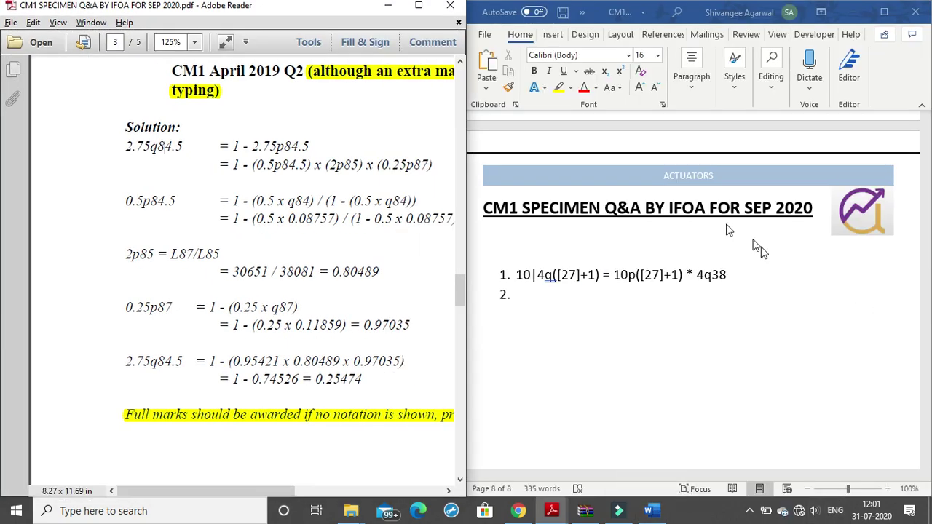
scroll(759, 245, "down", 3)
scroll(732, 153, "up", 1)
left_click(729, 143)
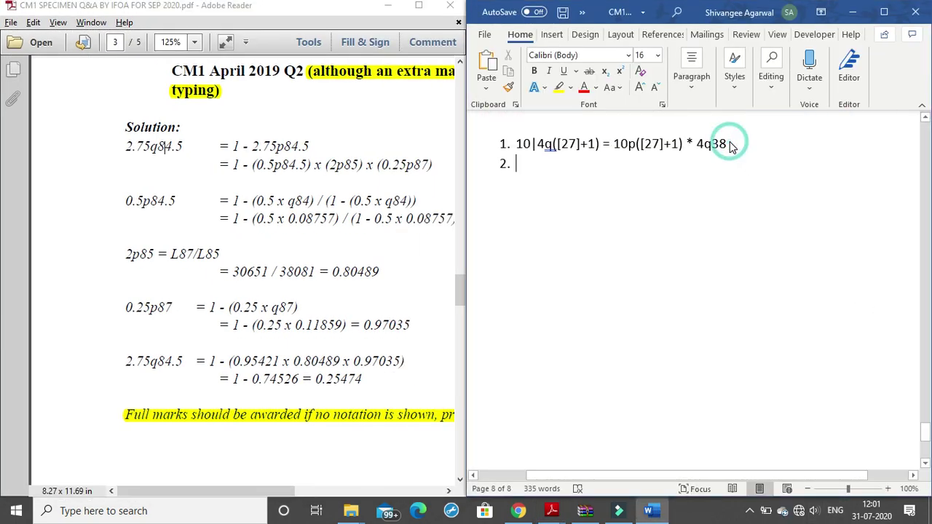
key("Return")
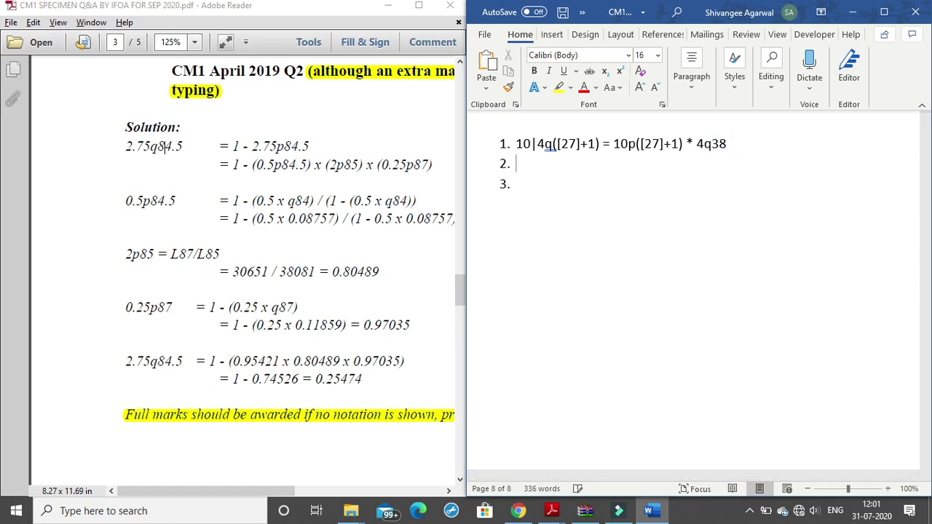
key("BackSpace")
Begin the Q2 answer in numbered item 2 with "2.75q84.5 = 1-"
type("2.75q")
left_click(387, 264)
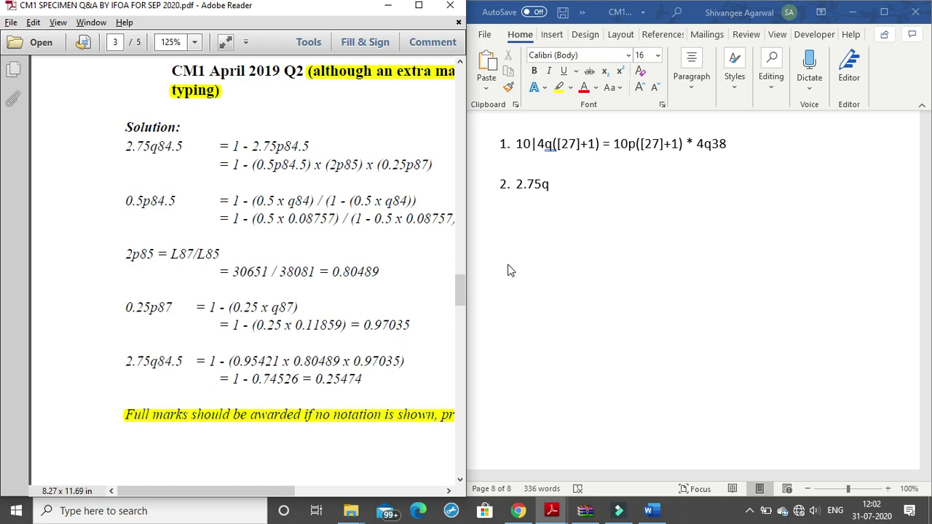
left_click(562, 185)
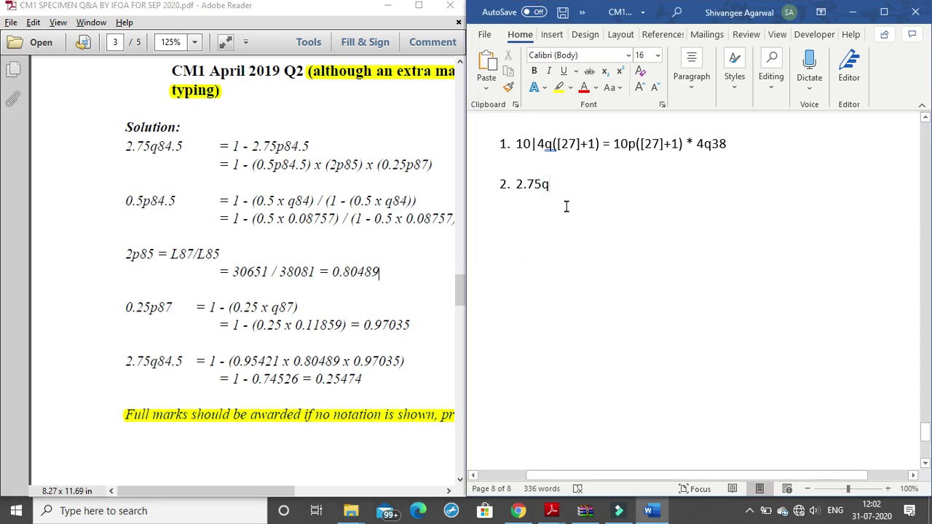
type("84.5 ")
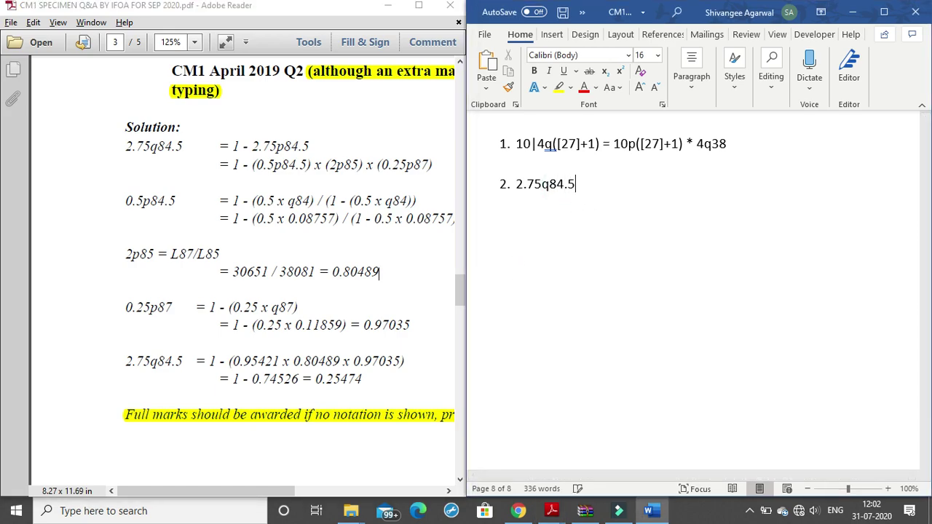
type("= 1-")
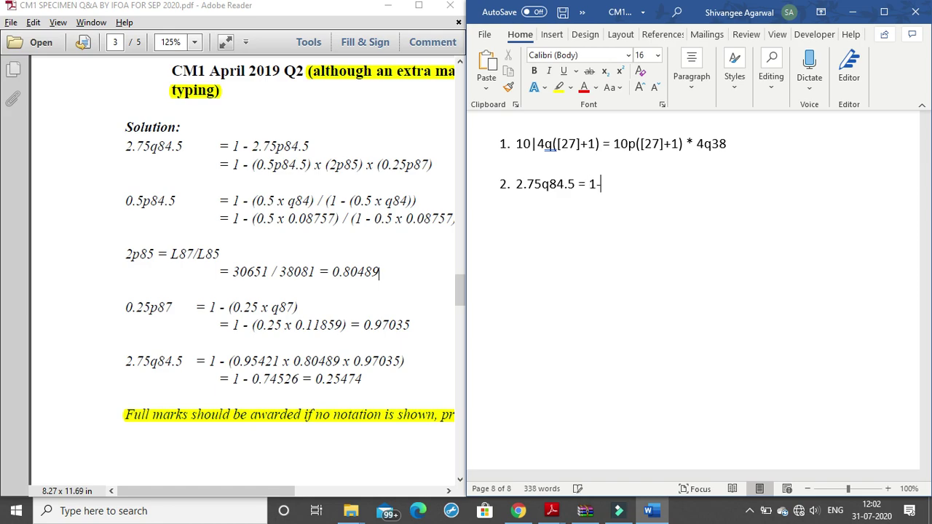
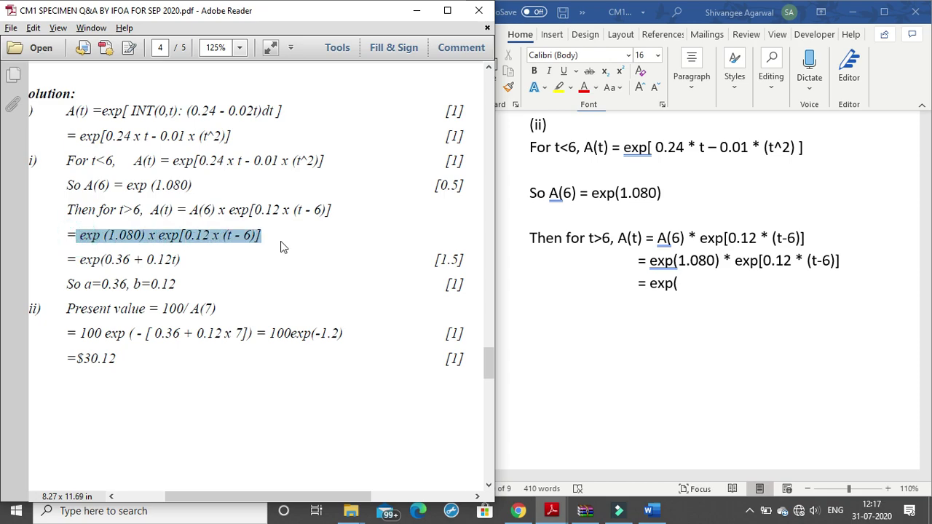
Complete the last t>6 line of part (ii) as "= exp(0.36 + 0.12t)" and add "So, a=0.36, b=0.12" beneath it
left_click_drag(186, 211, 336, 211)
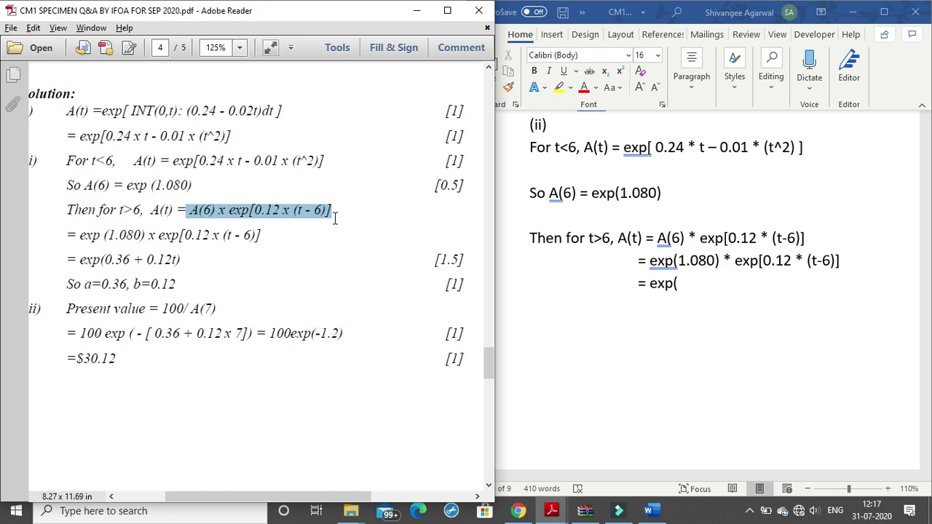
left_click(680, 291)
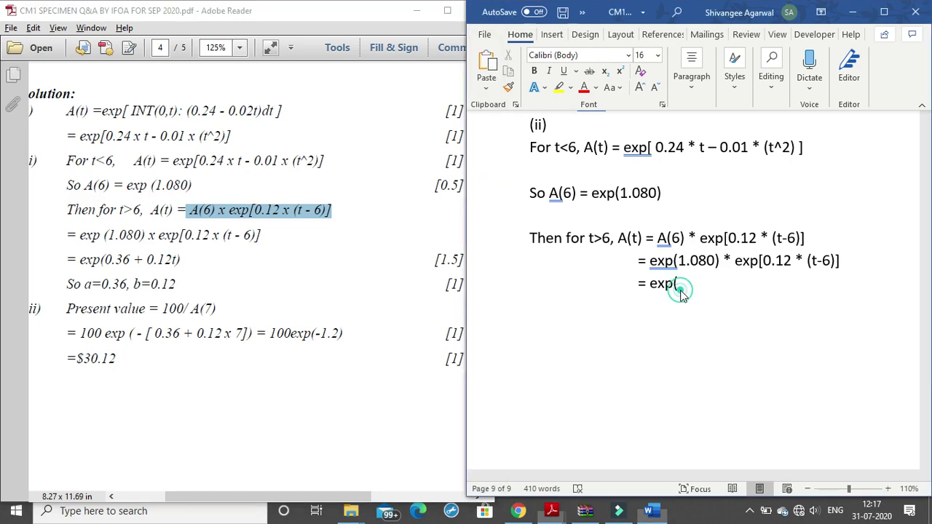
type("0.36")
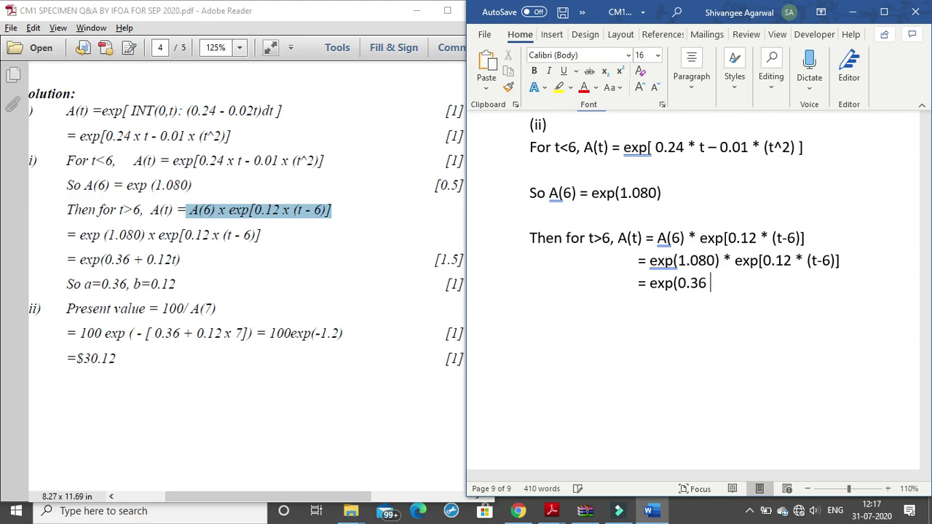
type(" + 0.12t)")
key("Return")
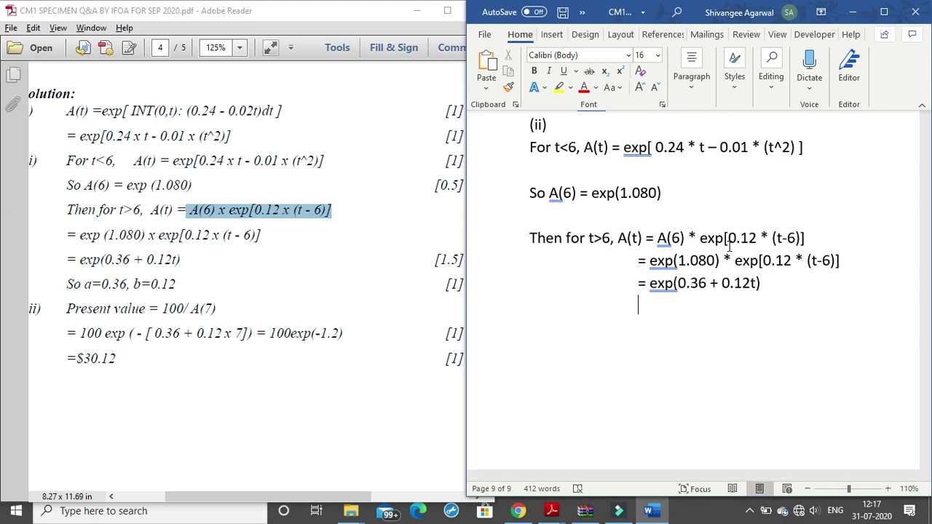
type("so, a=0.36")
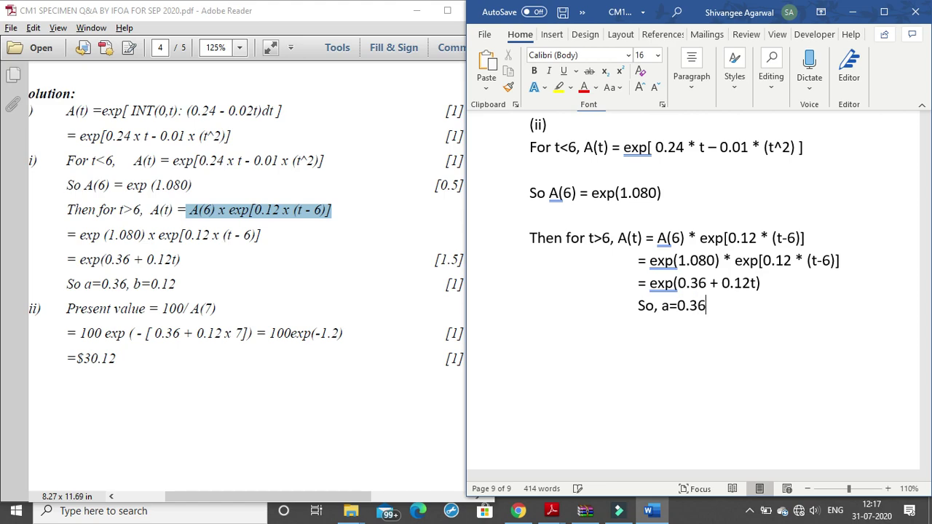
type(", b=0.12")
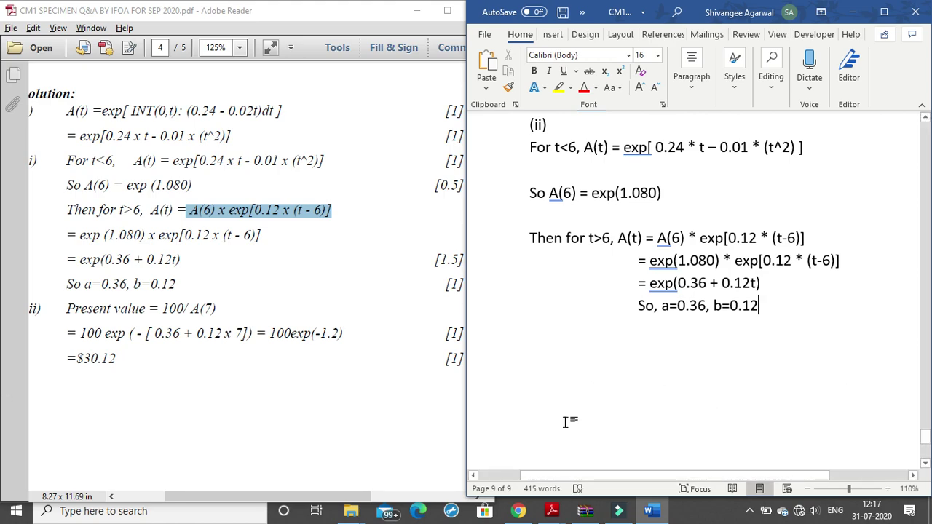
Check the PDF's question and solution for part (iii), and open a new paragraph after a blank line below the a and b values
scroll(390, 256, "up", 3)
scroll(390, 256, "up", 4)
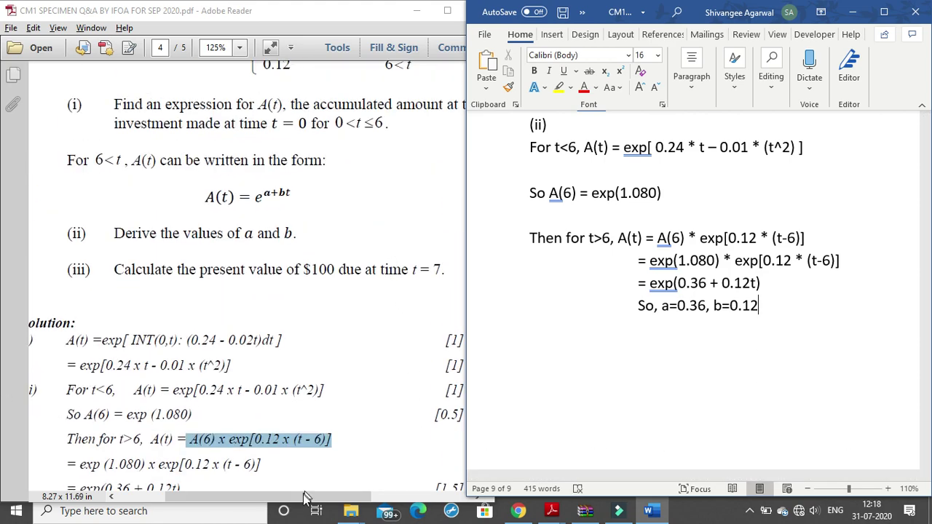
mouse_move(292, 497)
left_mouse_down()
mouse_move(403, 507)
mouse_move(288, 501)
left_mouse_up()
scroll(412, 367, "down", 4)
scroll(412, 368, "down", 1)
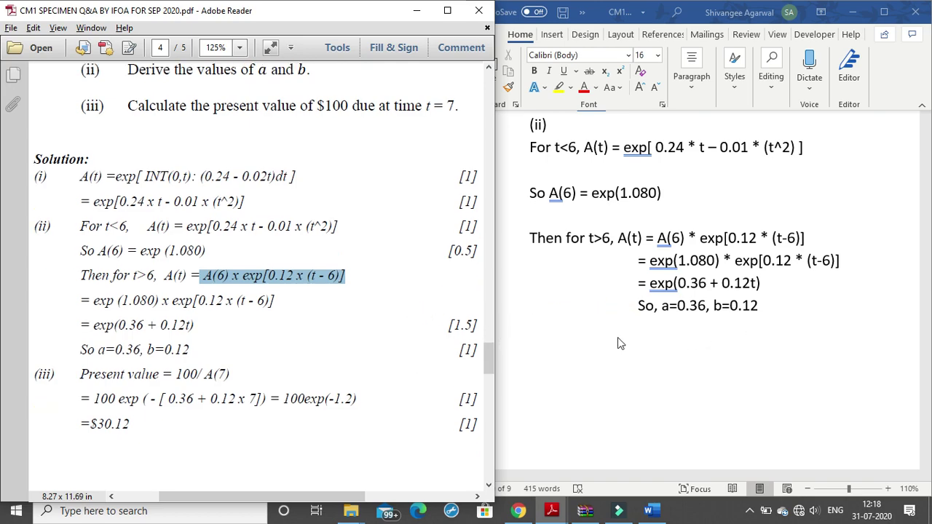
scroll(327, 327, "down", 2)
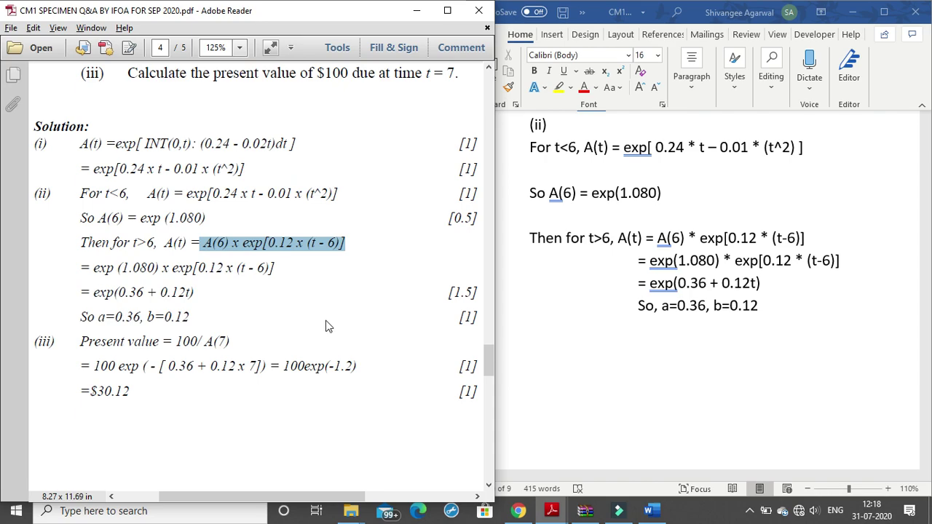
left_click(762, 307)
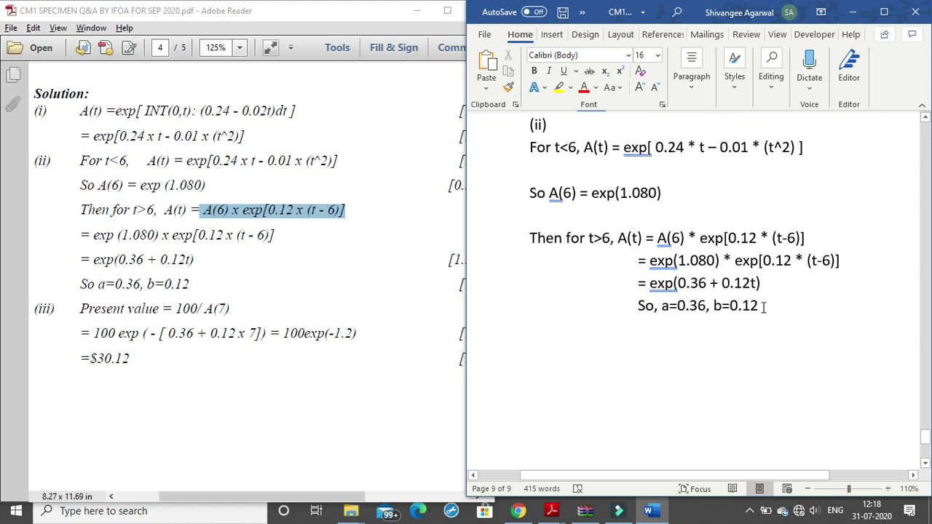
key("Return")
key("Return")
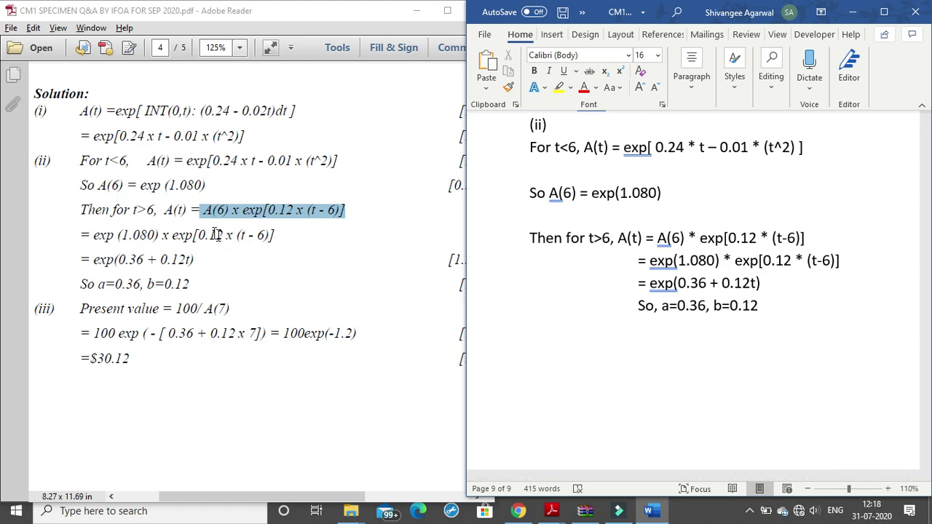
Add the label "(iii)" below part (ii) and write "Present value = 100/A(7)" on the line beneath it
left_click_drag(207, 187, 164, 161)
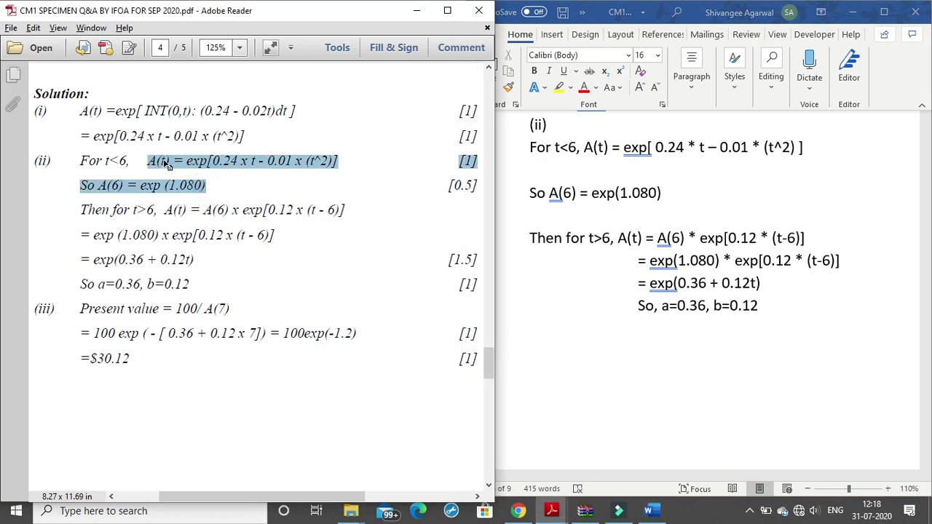
left_click(221, 182)
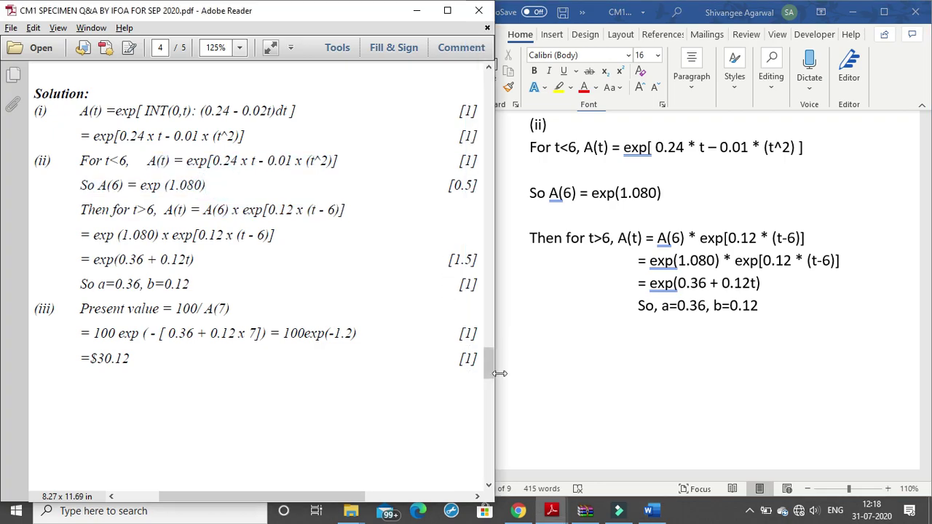
left_click_drag(485, 370, 485, 353)
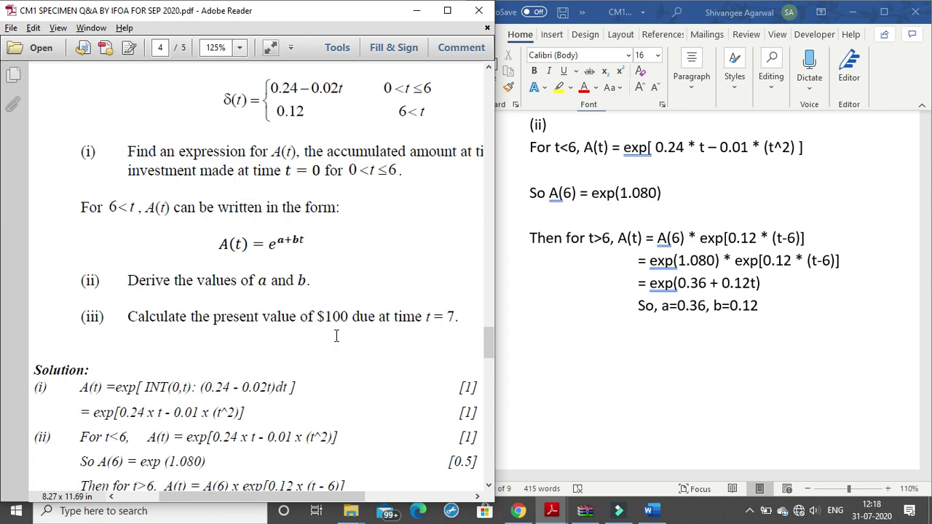
left_click_drag(490, 338, 488, 363)
left_click(761, 309)
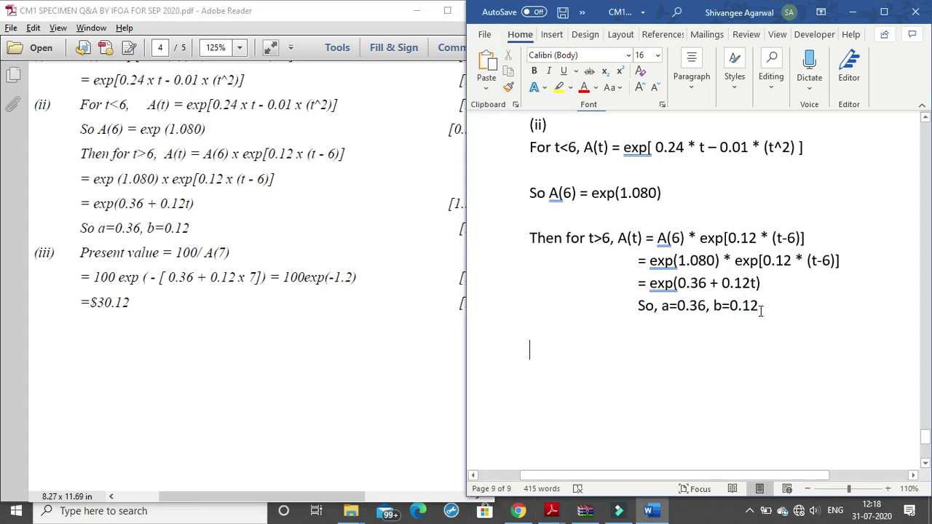
type("(iii)")
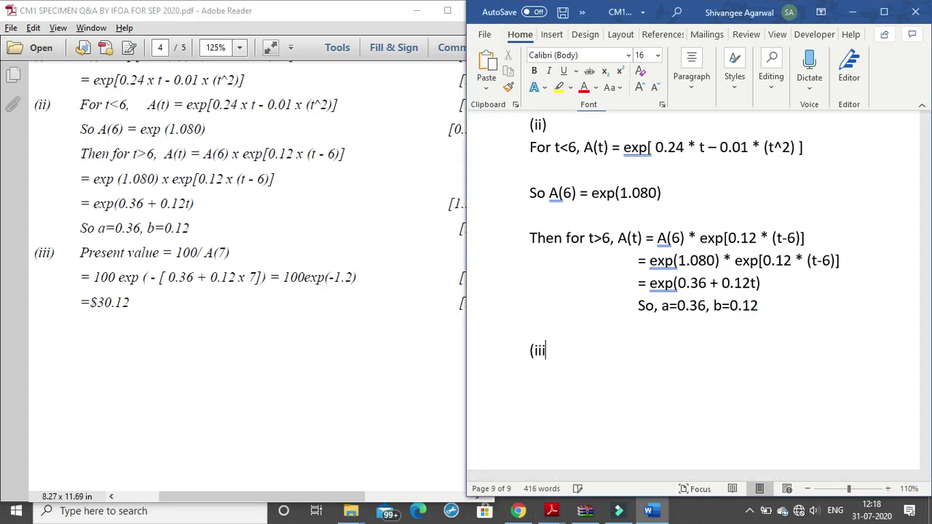
key("Return")
type("Present value = 100/")
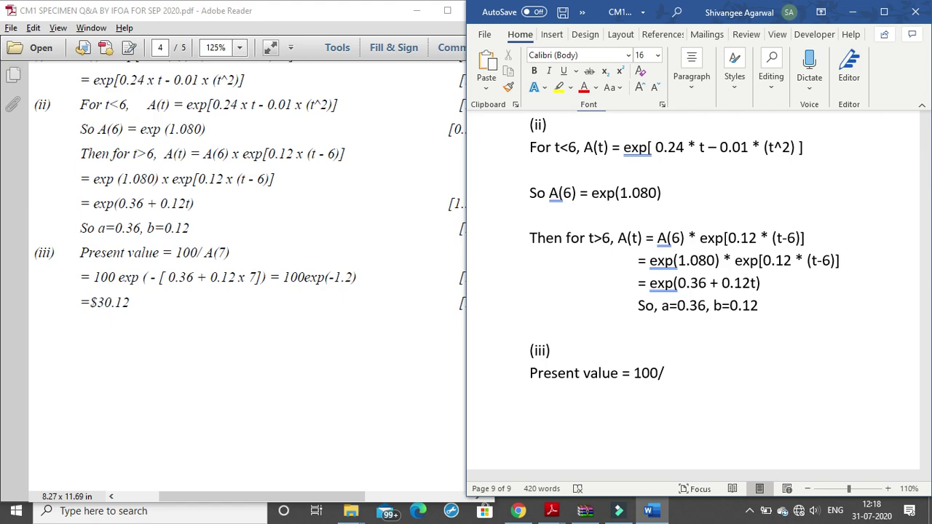
type("a")
key("BackSpace")
type("A(7)")
key("Return")
Write the next present value line as "= 100 exp(-[0.36 + 0.12 * 7]) = 100 exp(-1.2)" and start a new line
type("= 100 exp(")
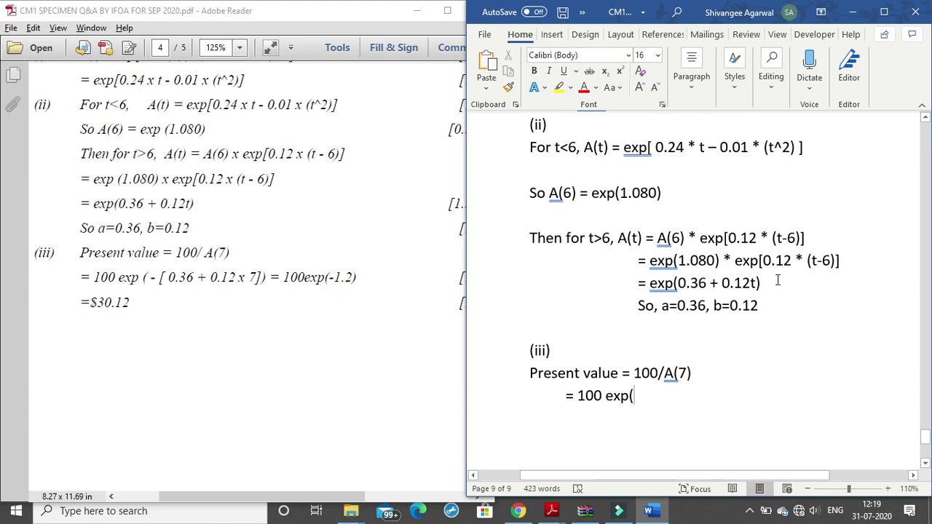
type("-[0.")
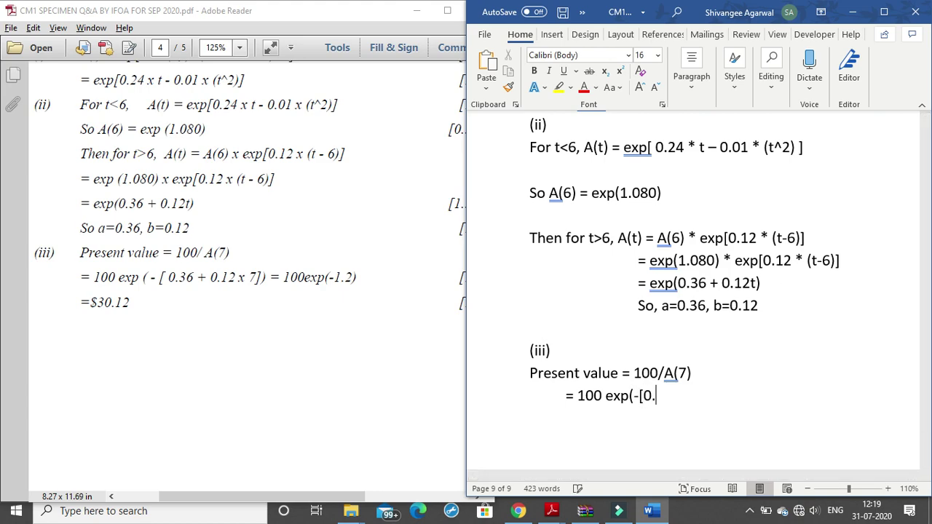
type("36 +")
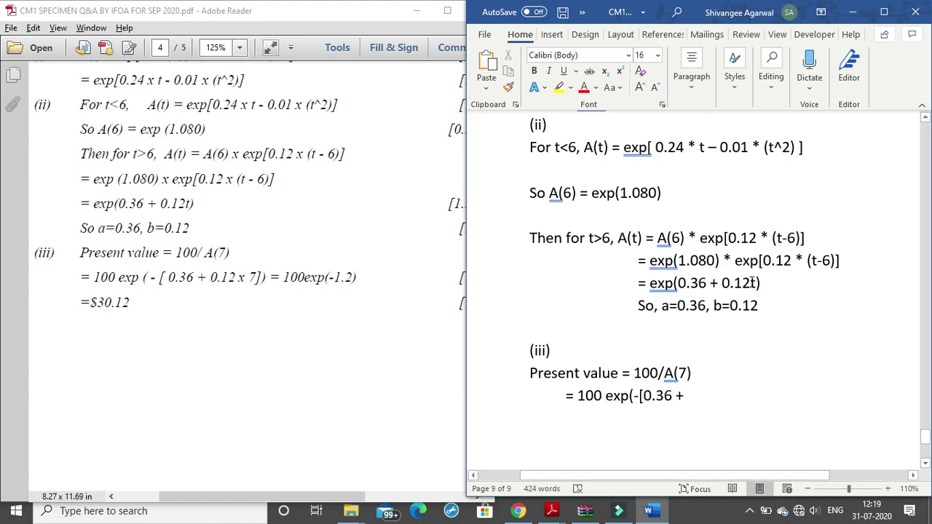
type(" 0.12 ")
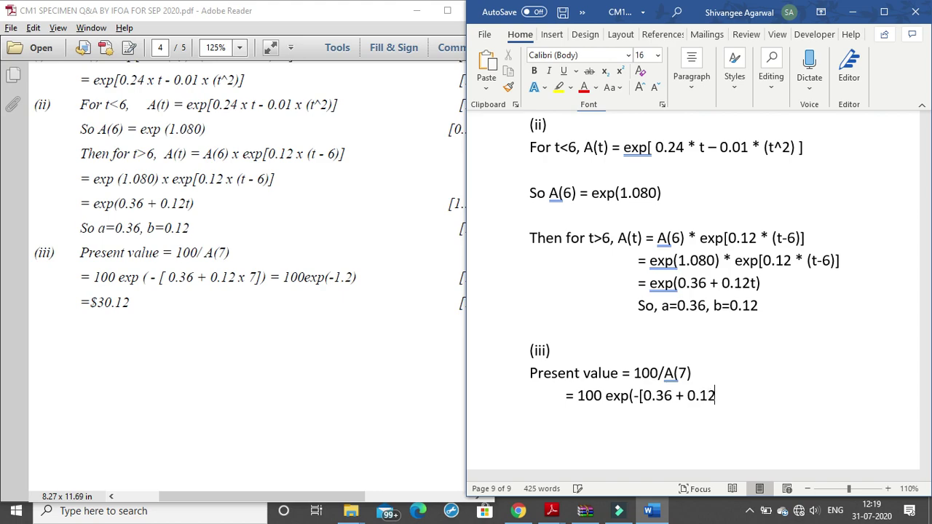
type("* 7]) = 100")
scroll(697, 348, "down", 4)
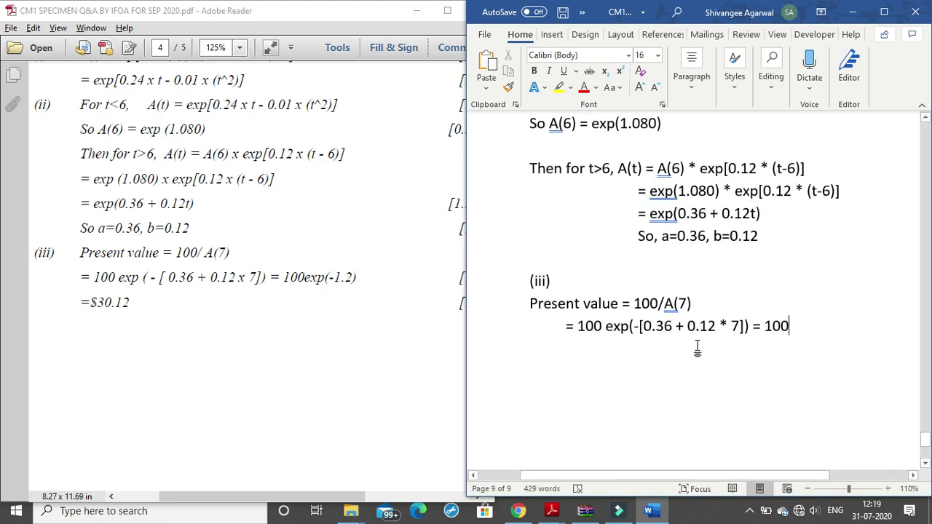
type("exp")
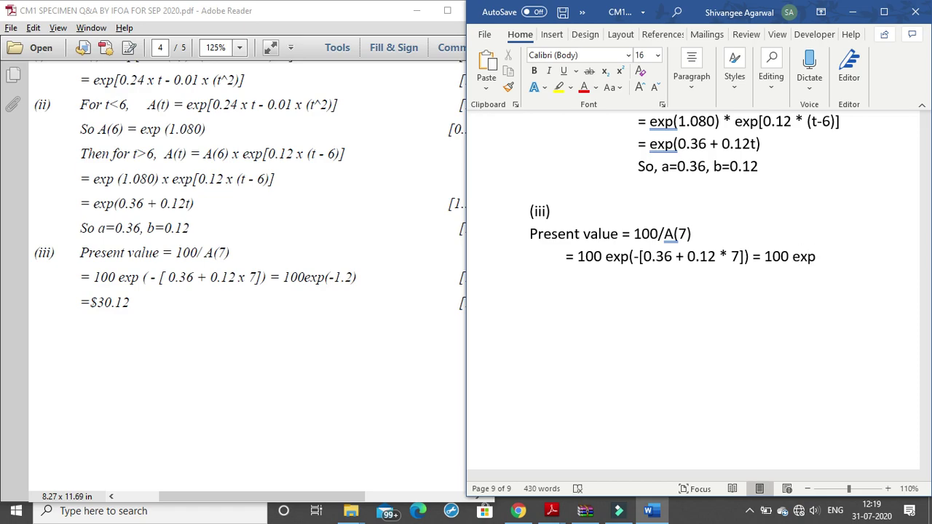
type("(-1.2)")
key("Return")
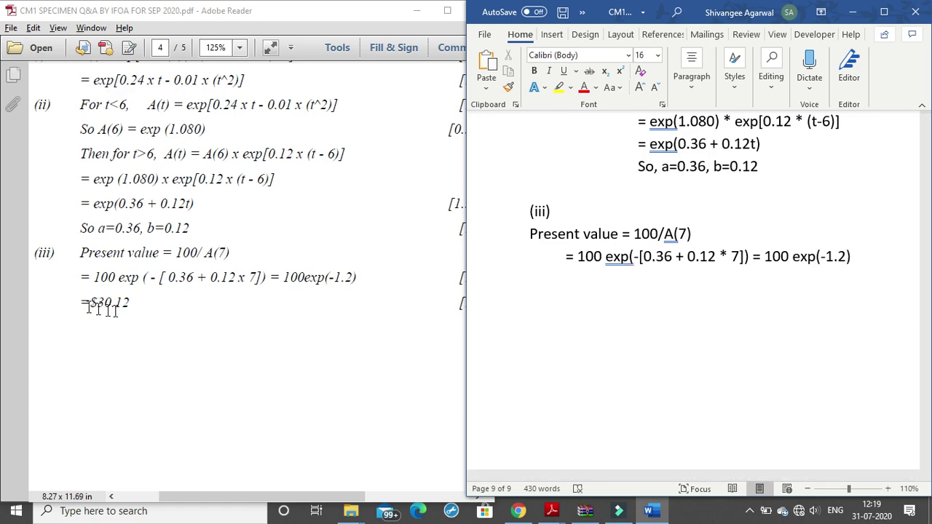
Examine the currency sign in the PDF's part (iii) question, highlight it, and return to the final line of the solution
scroll(147, 293, "up", 1)
scroll(146, 297, "up", 7)
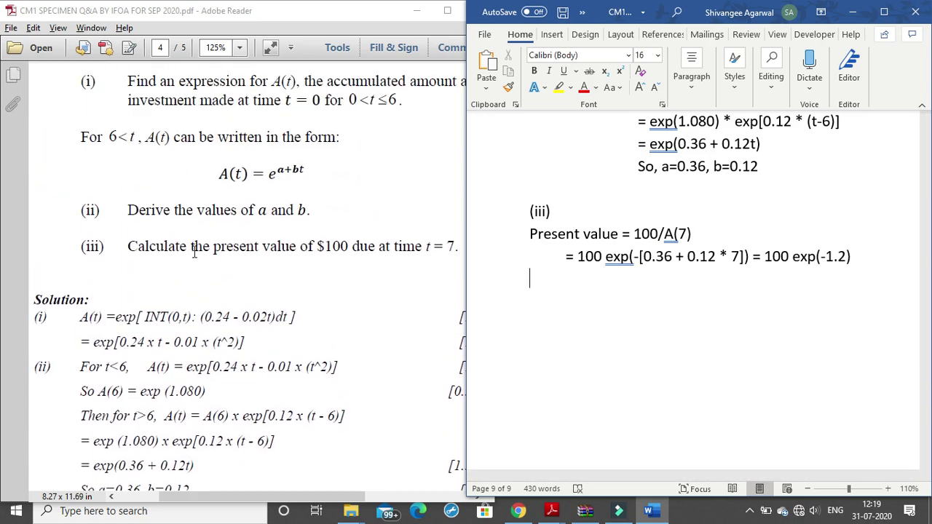
left_click(318, 248)
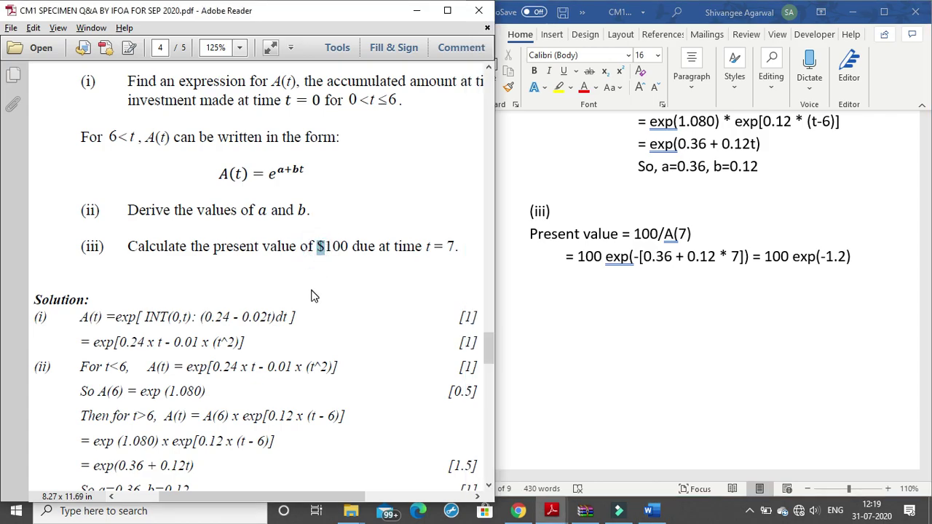
scroll(215, 315, "down", 6)
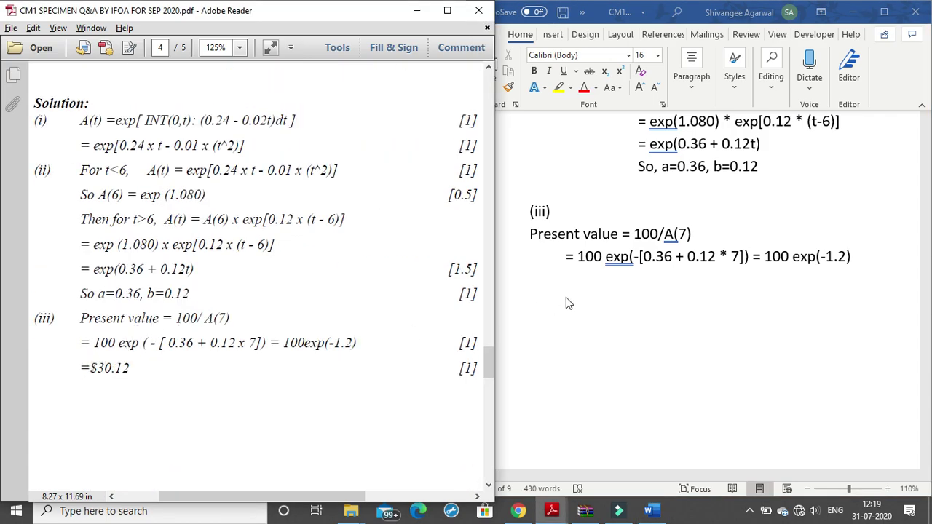
Write the final line of part (iii) as "=$30.12", indented below the exp(-1.2) line, inserting the dollar sign as a symbol
left_click(580, 278)
key("Tab")
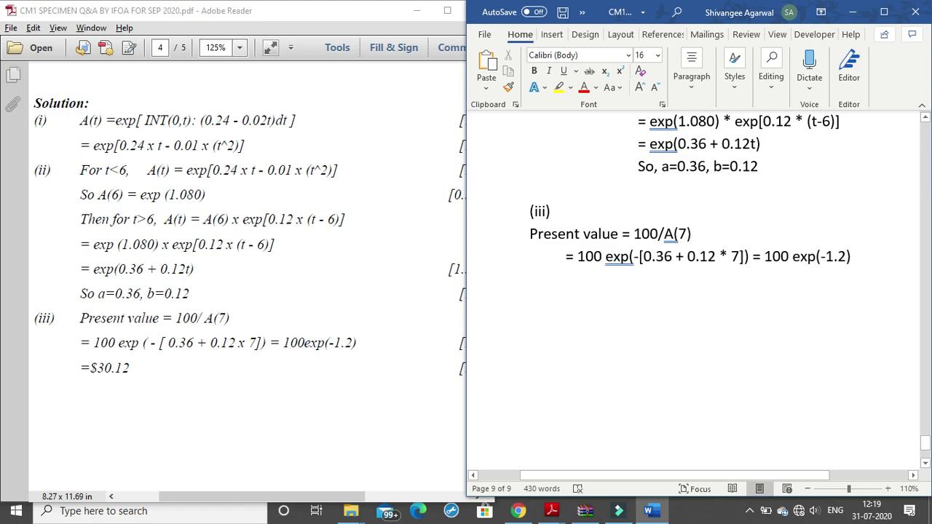
type("=")
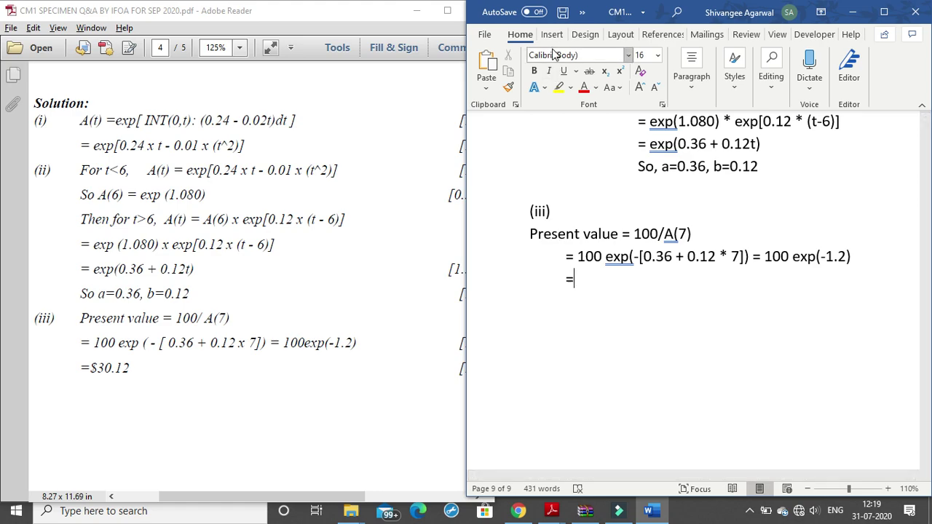
left_click(864, 69)
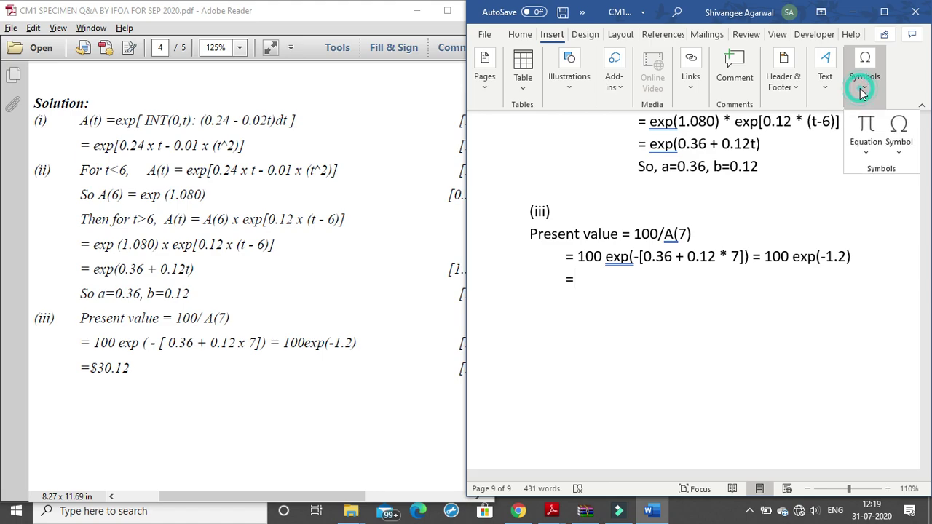
left_click(901, 137)
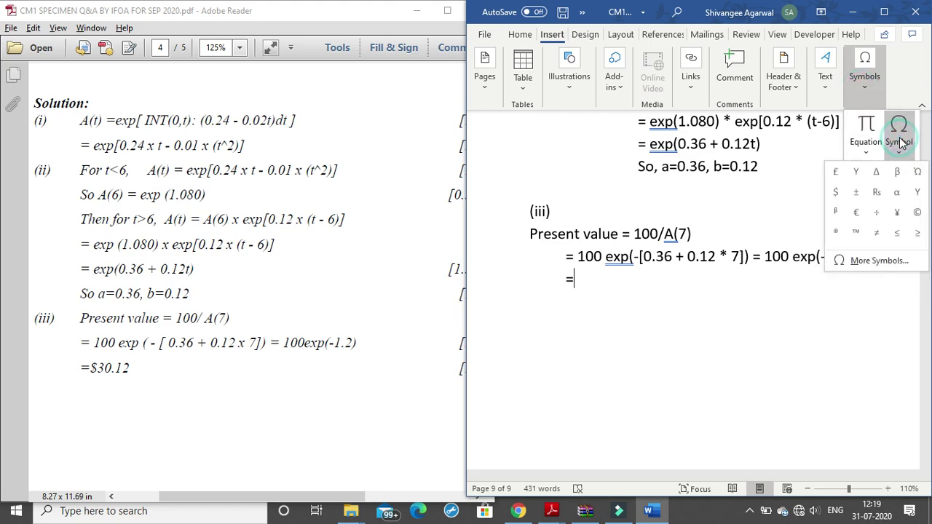
left_click(836, 191)
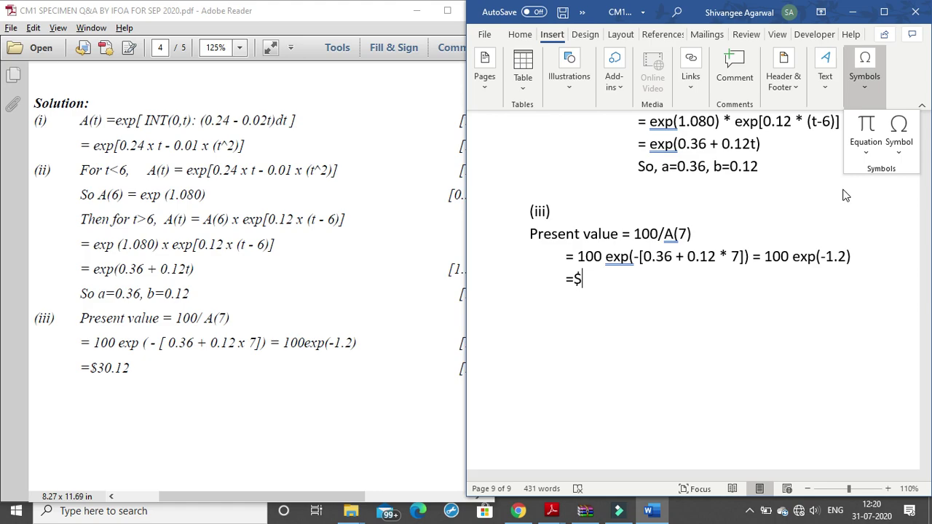
left_click(609, 281)
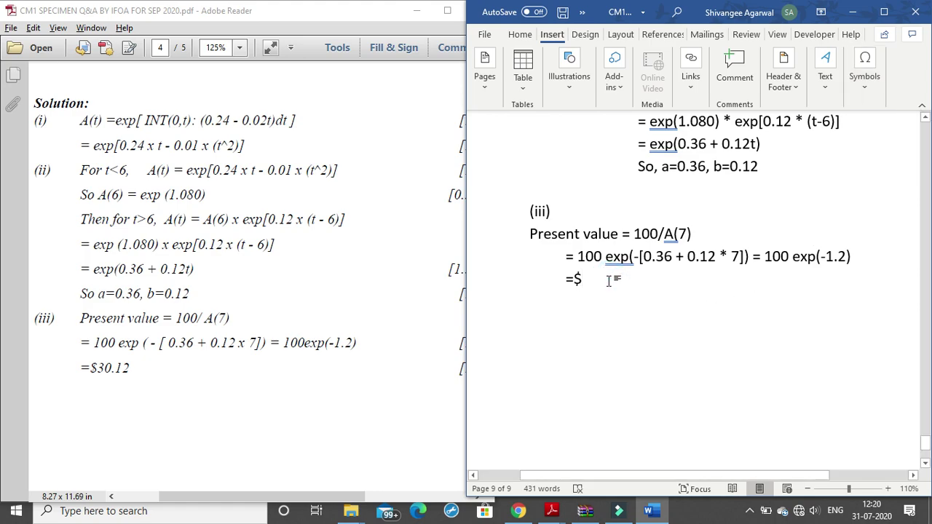
type("30.12")
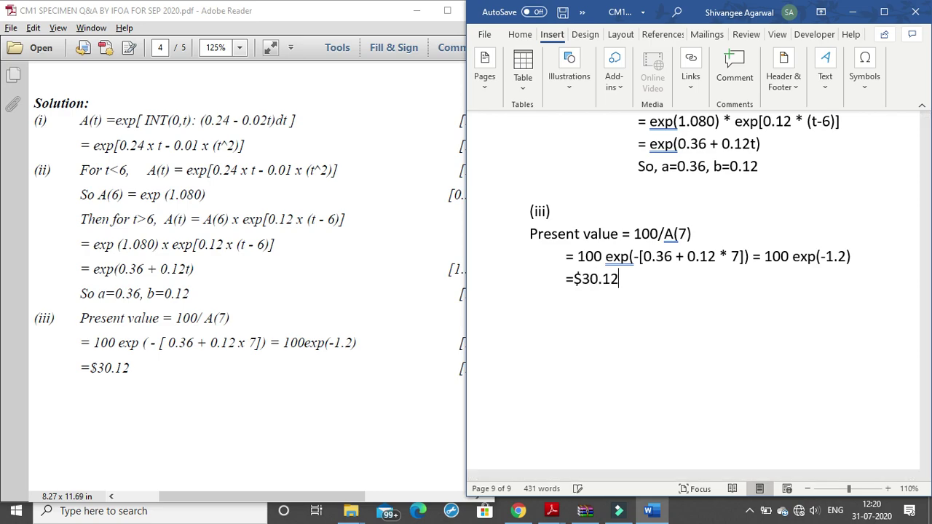
Switch to the specimen PDF, maximize it, and go past the A(t) question to Q4 on page 5
left_click(447, 10)
scroll(589, 224, "up", 8)
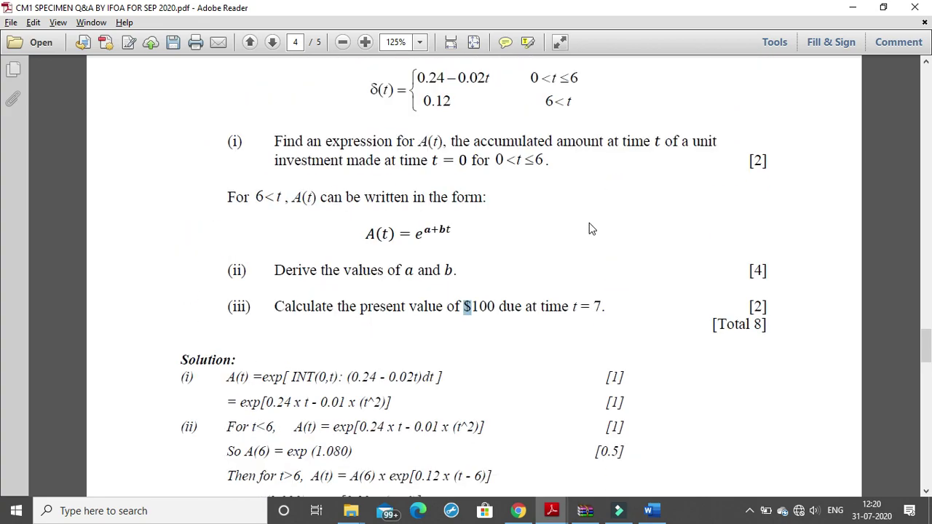
scroll(590, 225, "up", 3)
scroll(589, 222, "down", 20)
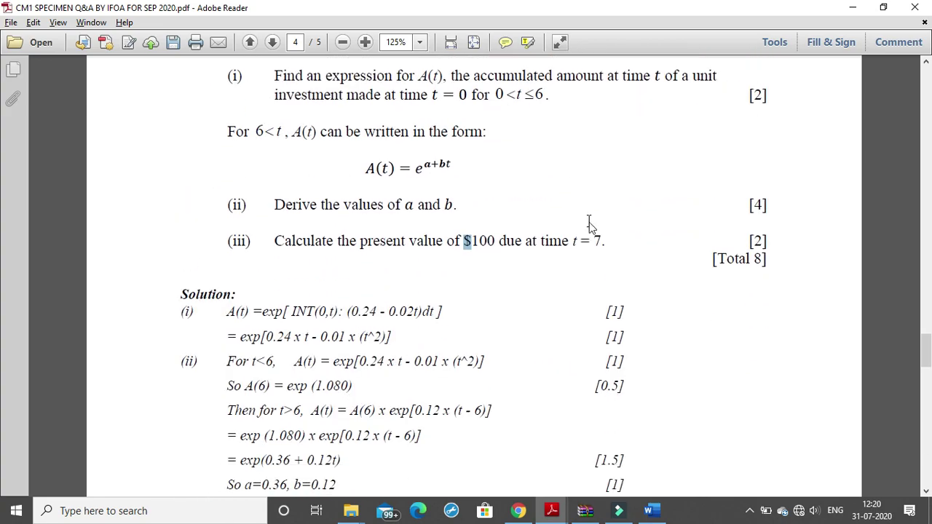
scroll(592, 232, "down", 10)
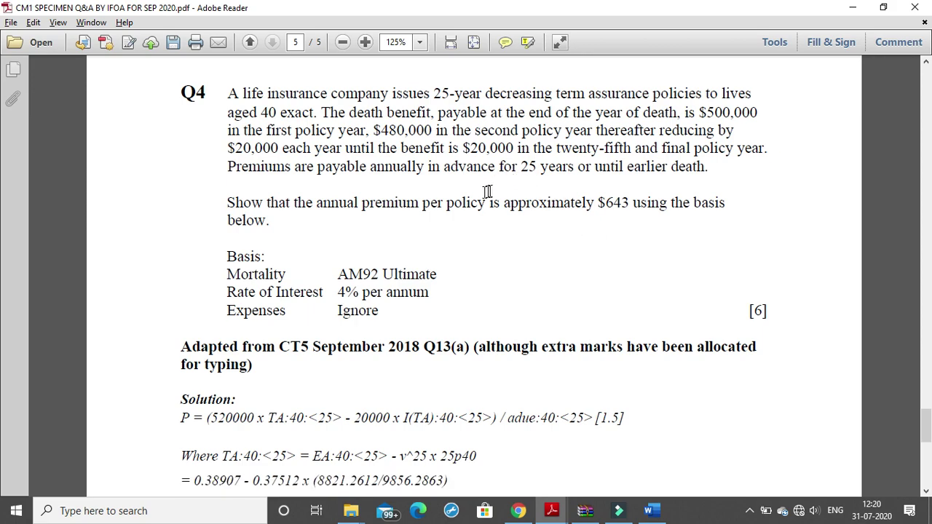
Highlight Q4's source "CT5 September 2018 Q13(a)", the extra marks remark, the mark allocation and the words "year decreasing term" in turn
left_click_drag(281, 347, 470, 350)
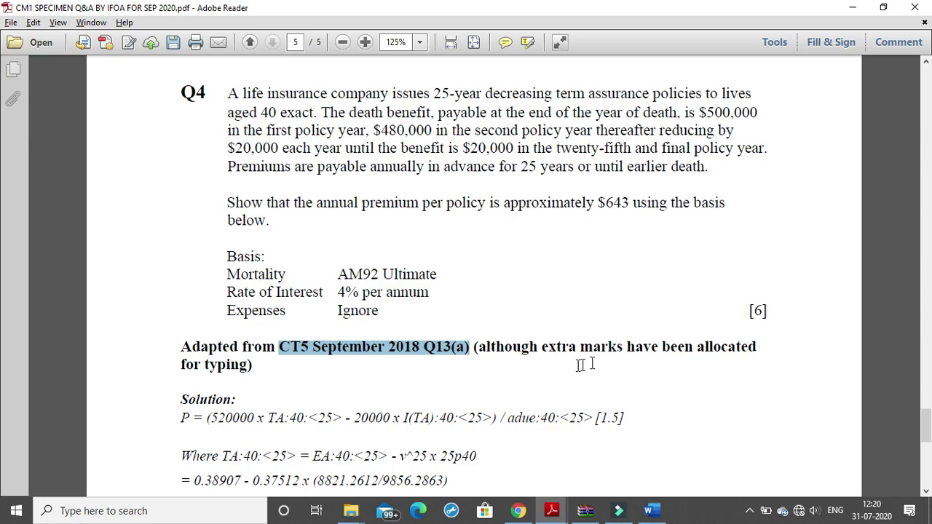
left_click_drag(537, 350, 647, 343)
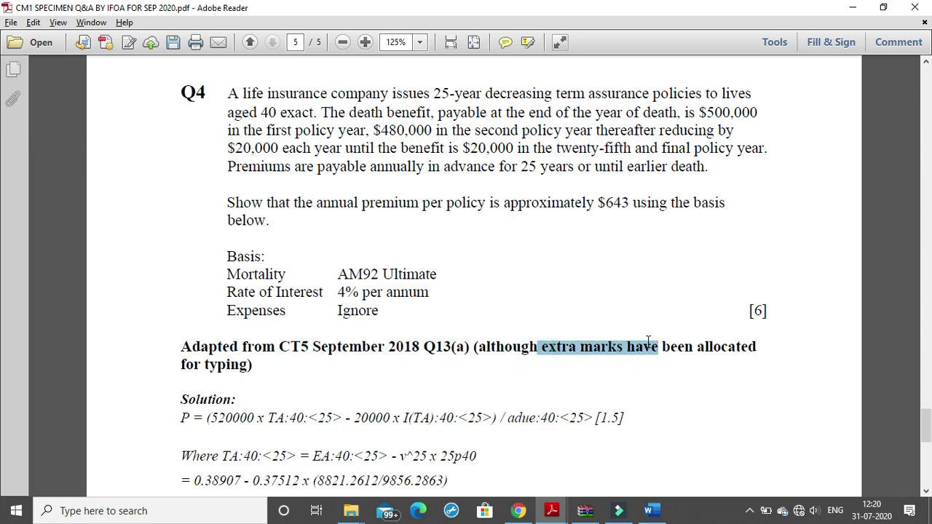
left_click_drag(750, 313, 780, 308)
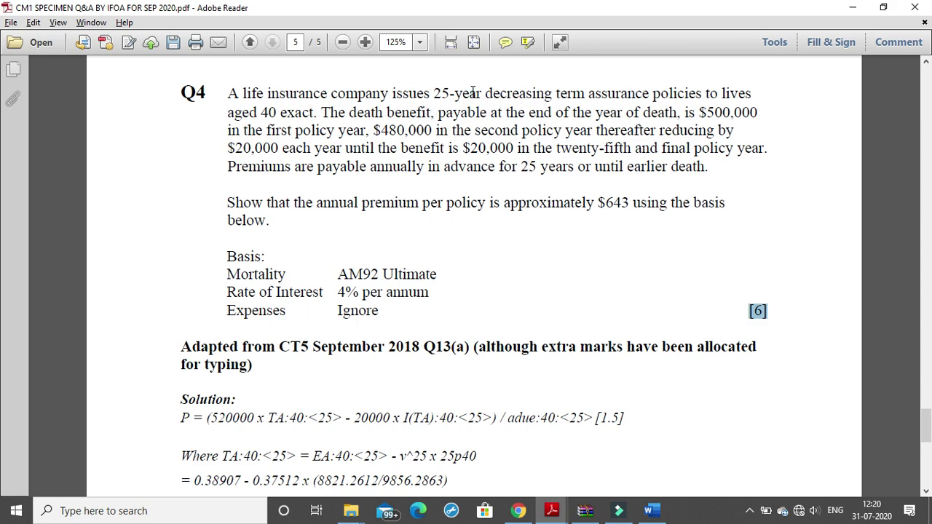
left_click_drag(473, 93, 574, 94)
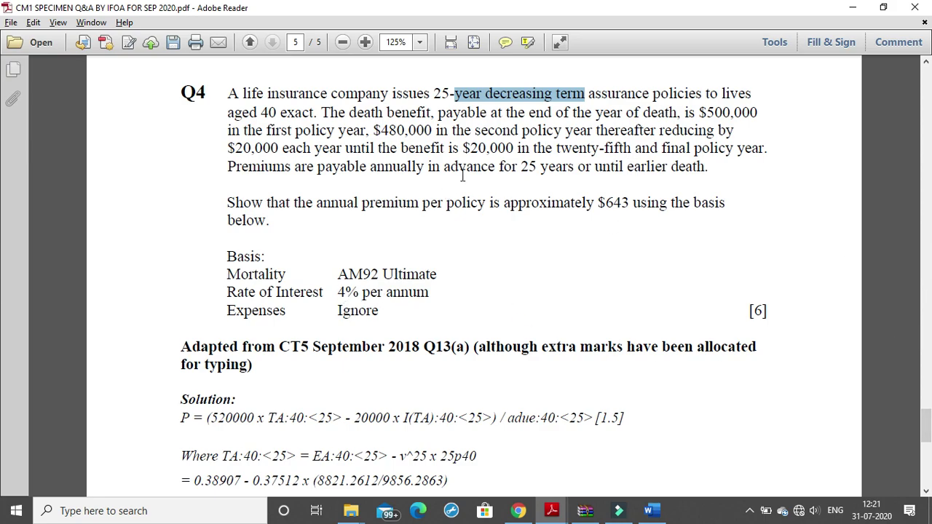
Bring up the CT5 September 2018 Examiners' Report PDF and place the specimen PDF beside it in the other half of the screen
left_click(559, 510)
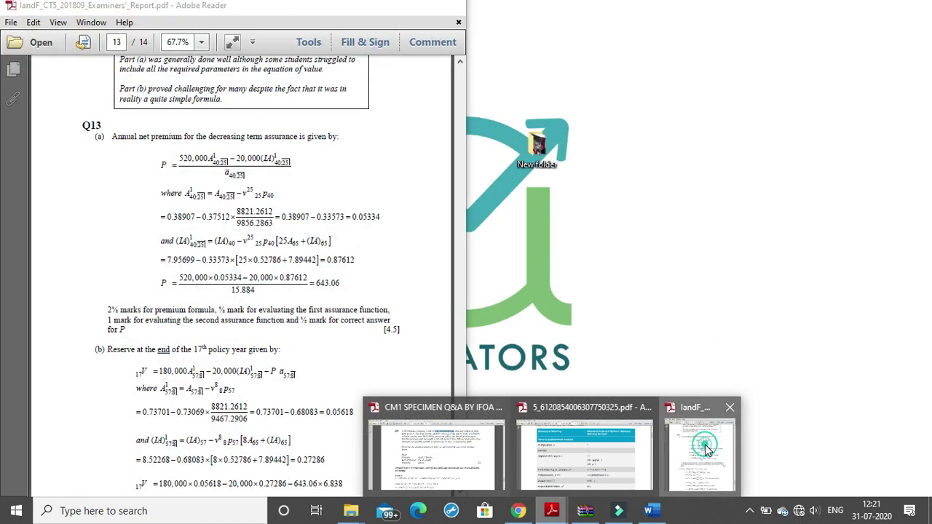
left_click(701, 450)
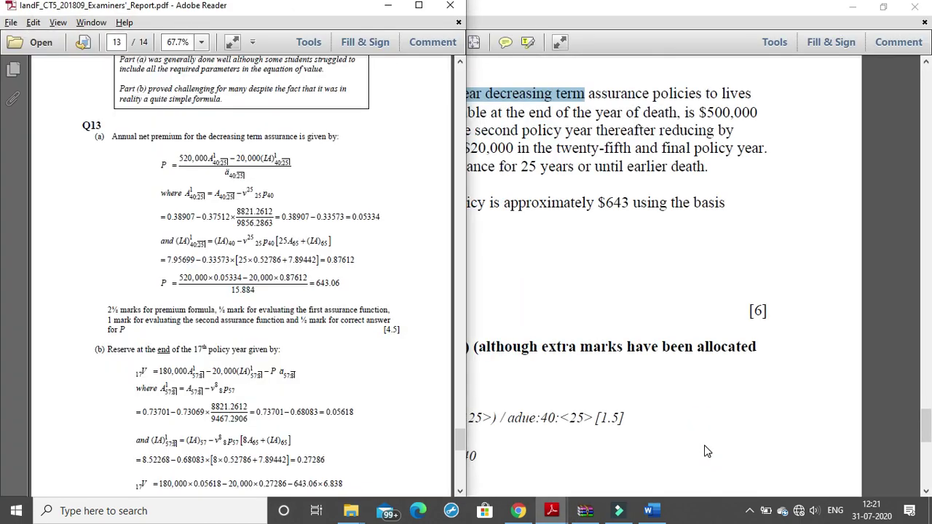
left_click(674, 360)
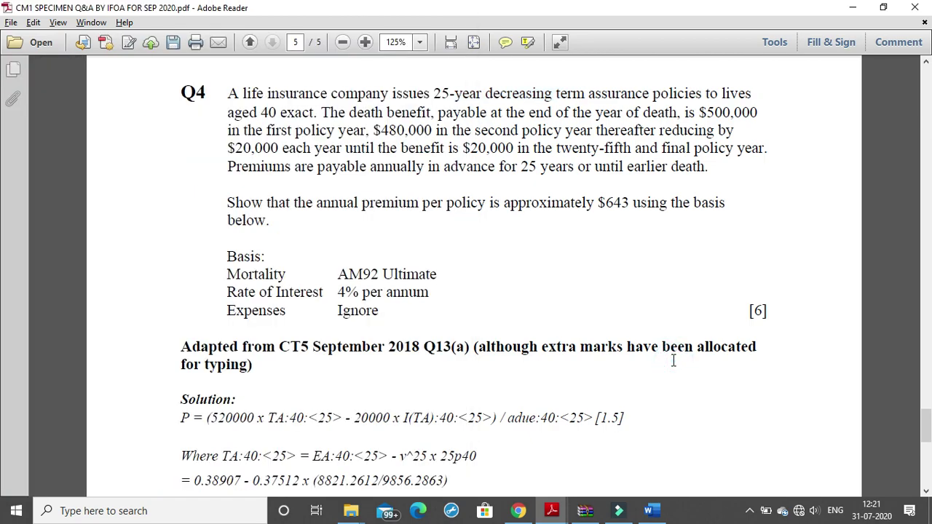
key("super+Right")
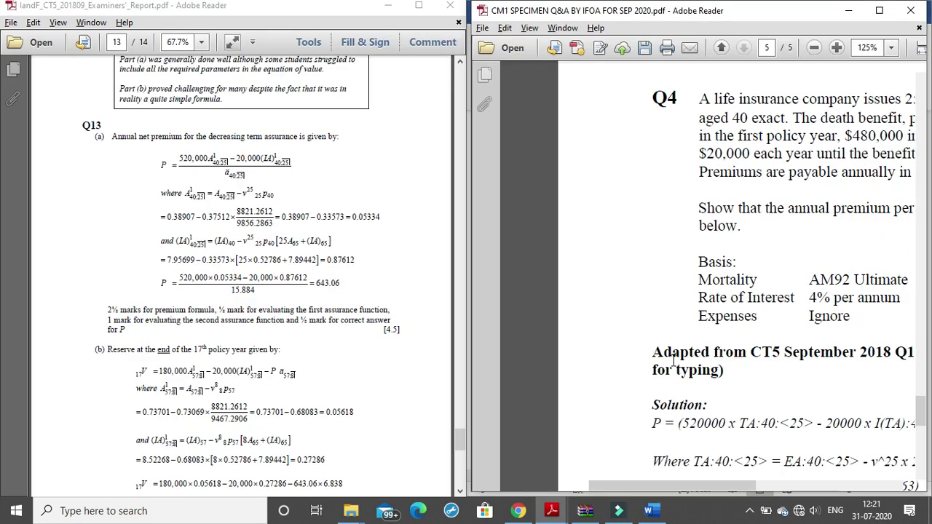
Put the Examiners' Report in read mode and enlarge it so the whole Q13(a) premium solution is readable
scroll(298, 234, "down", 4)
scroll(248, 362, "up", 6)
left_click(248, 362)
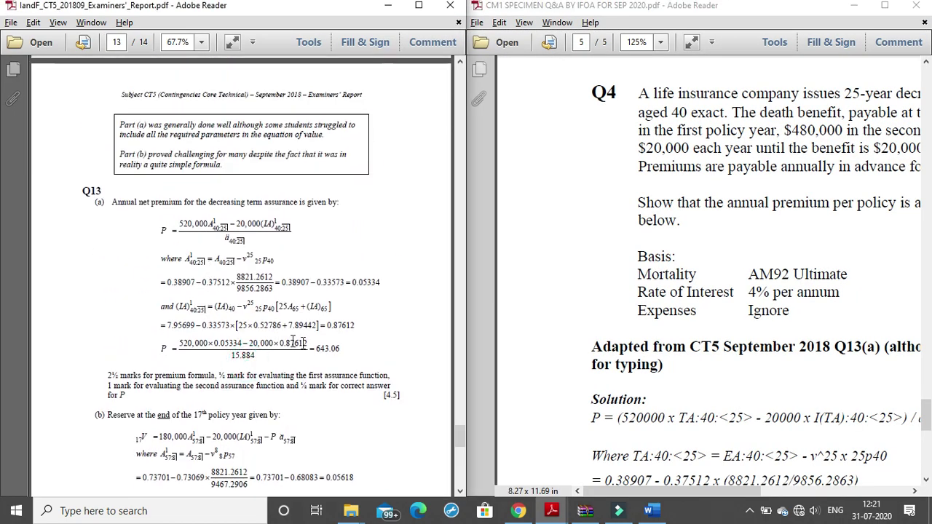
left_click(234, 44)
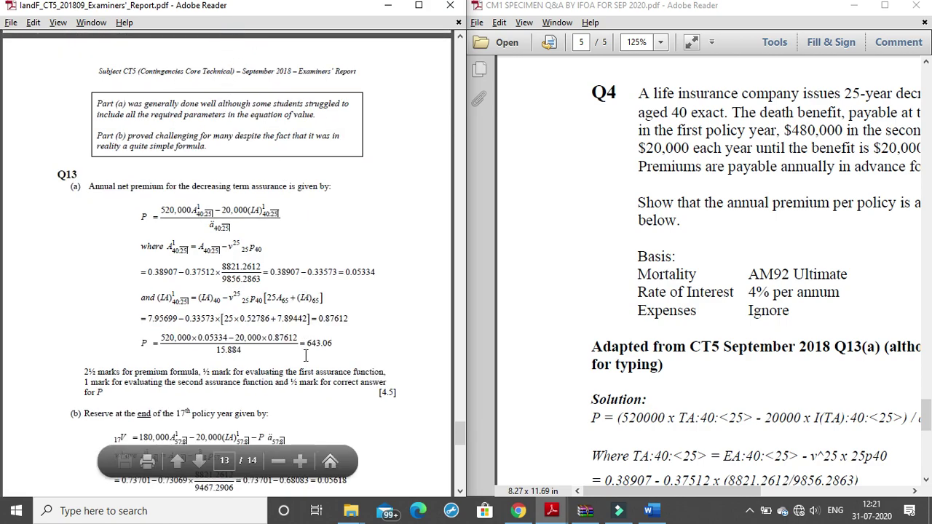
left_click(299, 461)
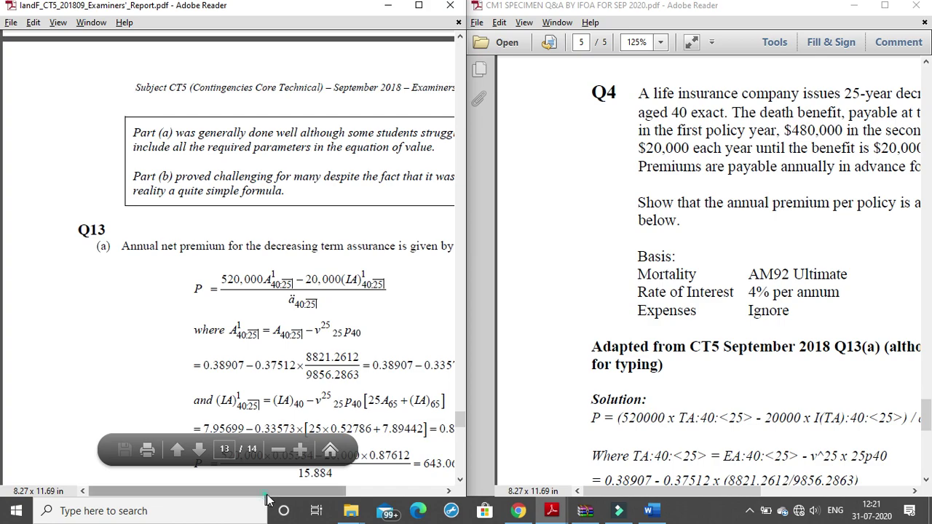
scroll(318, 342, "right", 3)
scroll(319, 342, "down", 3)
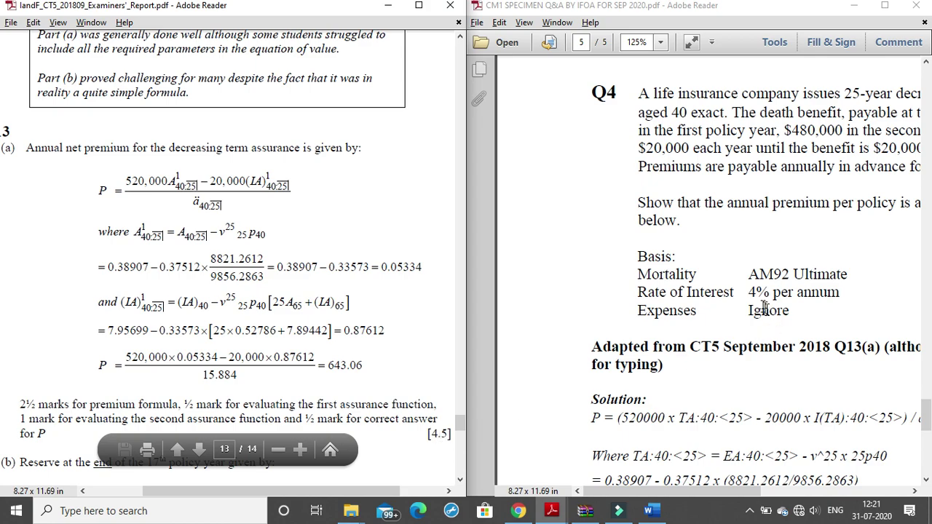
Show the full typed Q4 solution in the specimen PDF for comparison with the report's Q13(a) solution
scroll(750, 367, "down", 3)
scroll(751, 367, "down", 2)
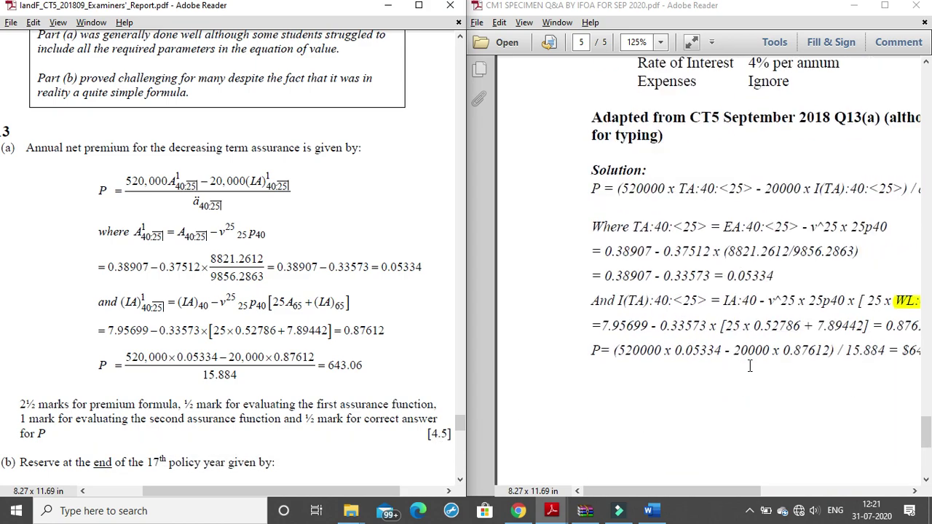
left_click(736, 485)
mouse_move(756, 483)
left_mouse_down()
mouse_move(780, 480)
mouse_move(766, 480)
left_mouse_up()
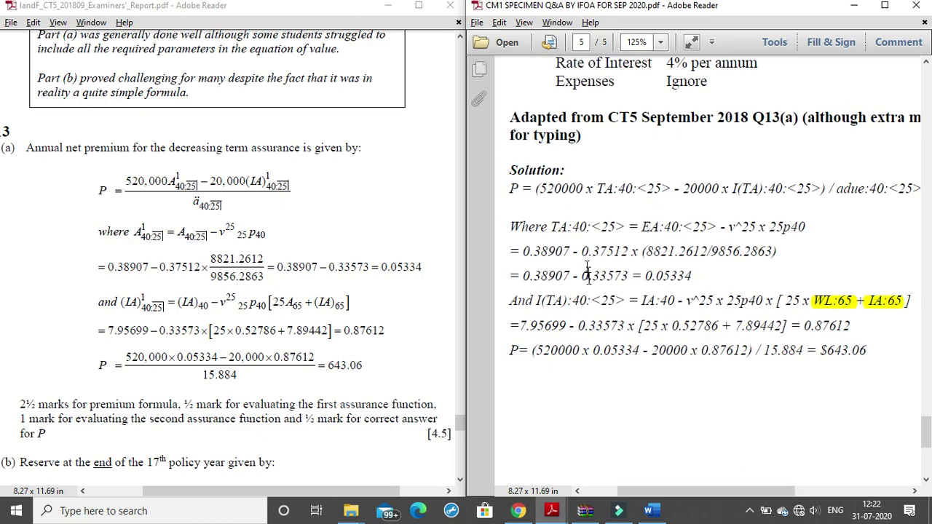